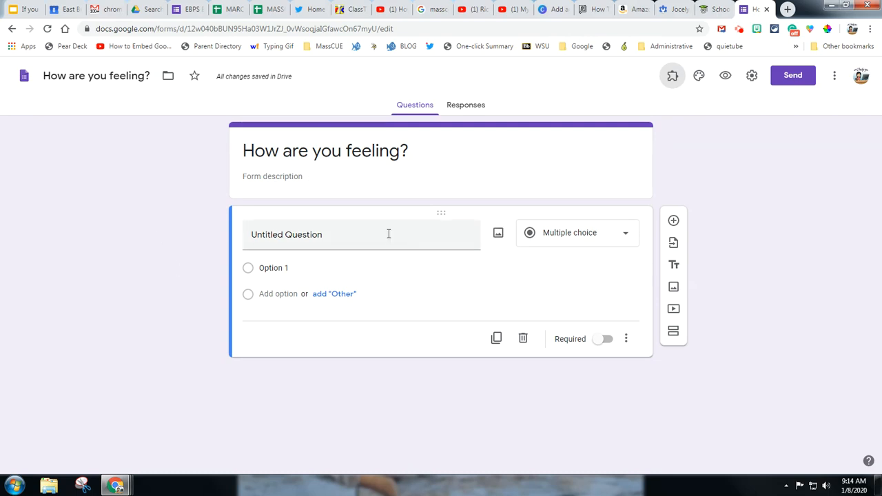
Remove the form's sign-in restriction to East Bridgewater Public School System users and save the settings
{"action": "left_click", "coordinate": [750, 77]}
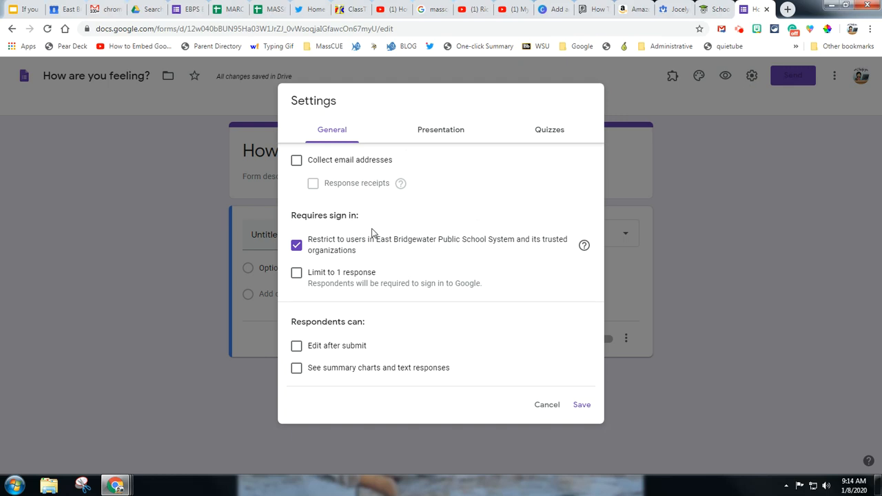
{"action": "left_click", "coordinate": [296, 247]}
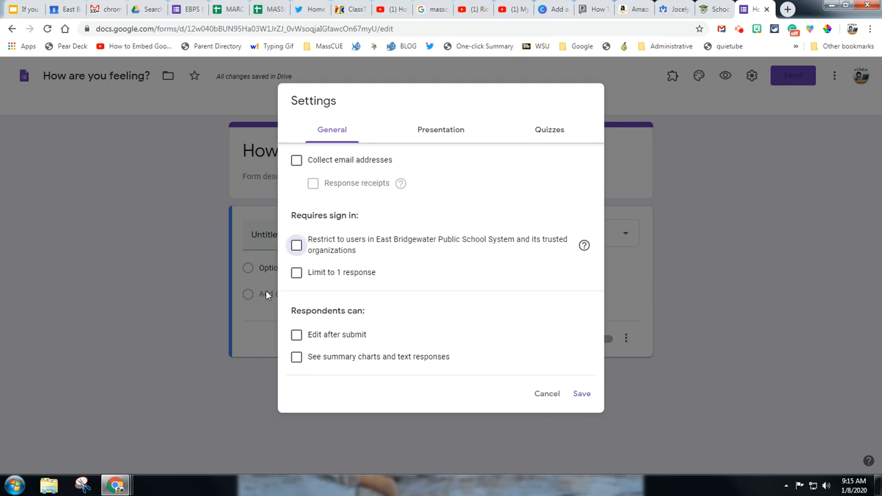
{"action": "left_click", "coordinate": [582, 396]}
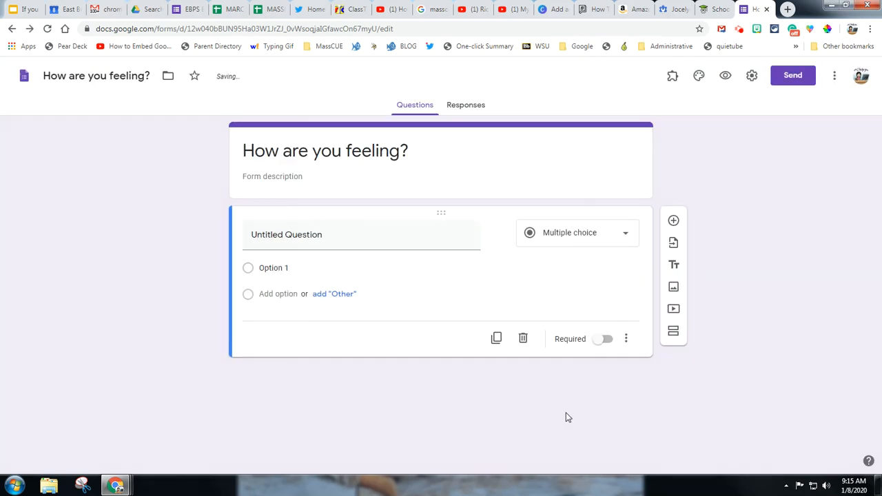
Title the first question "Your Name:" as a short answer and make it required
{"action": "left_click", "coordinate": [349, 235]}
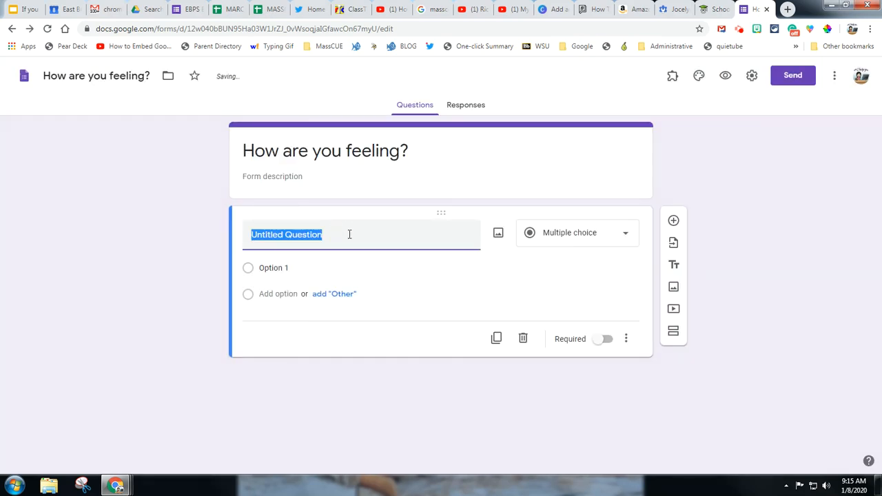
{"action": "type", "text": "Your Name:"}
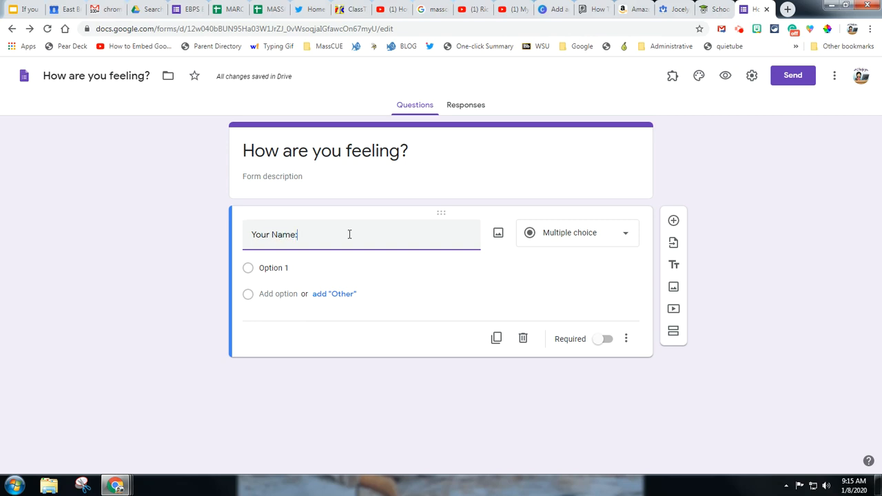
{"action": "left_click", "coordinate": [604, 320]}
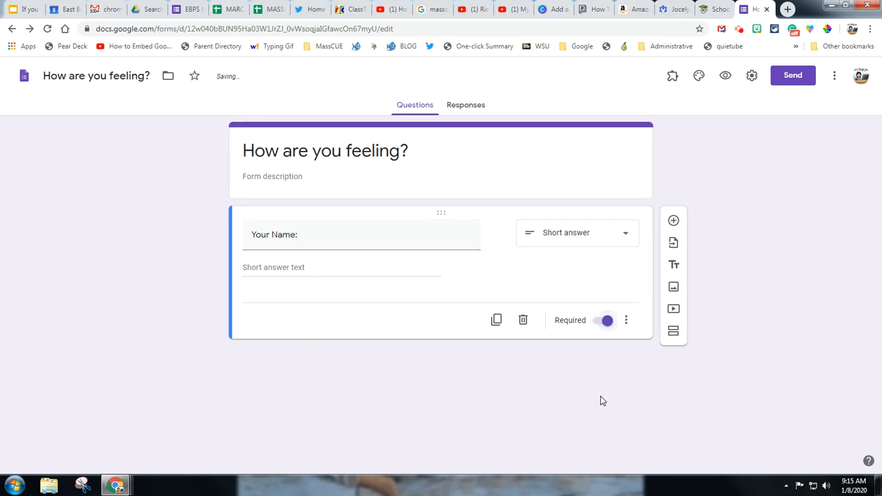
Add a second question titled "How are you feeling?" and set its type to Dropdown
{"action": "left_click", "coordinate": [674, 221]}
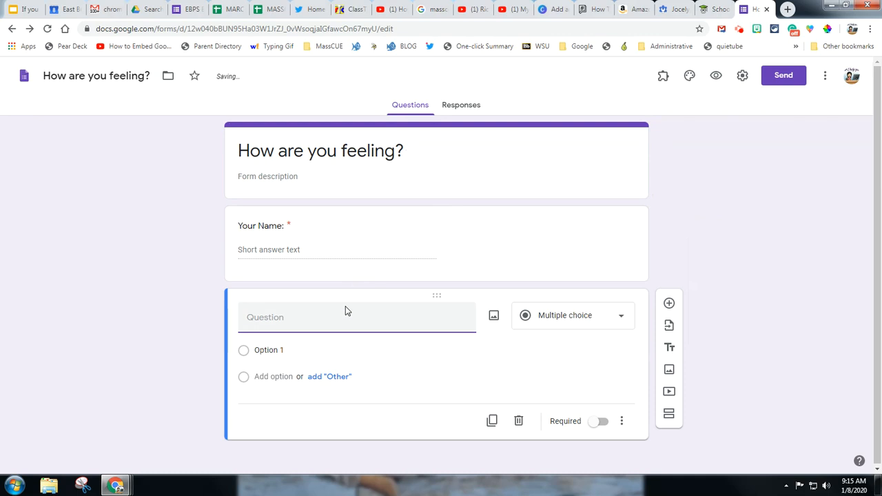
{"action": "type", "text": "HOw"}
{"action": "key", "text": "BackSpace"}
{"action": "key", "text": "BackSpace"}
{"action": "type", "text": "ow"}
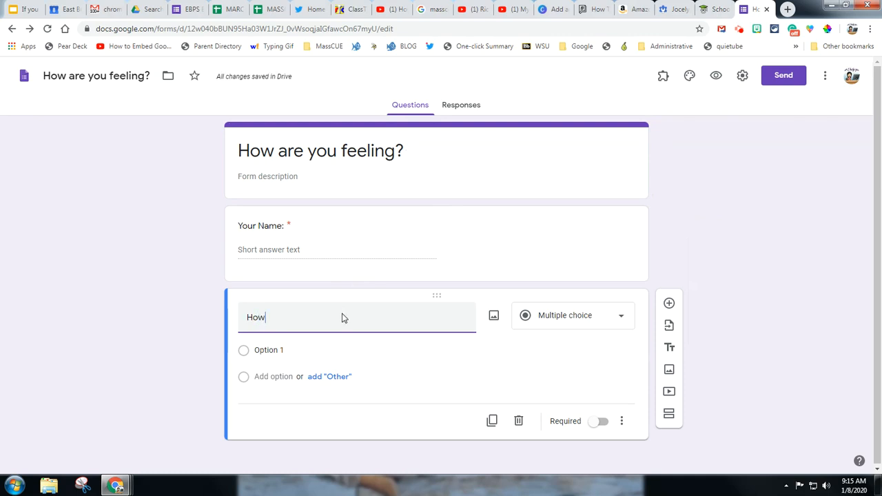
{"action": "type", "text": " are you feeling?"}
{"action": "left_click", "coordinate": [585, 325]}
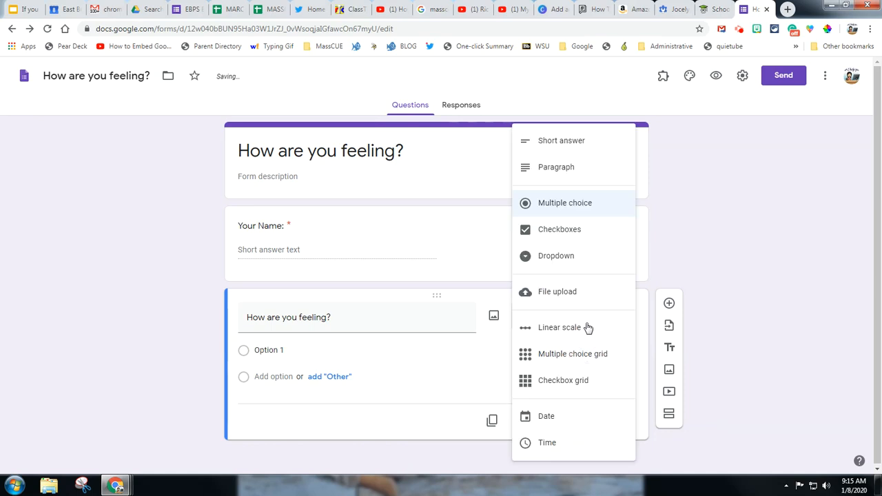
{"action": "left_click", "coordinate": [567, 258]}
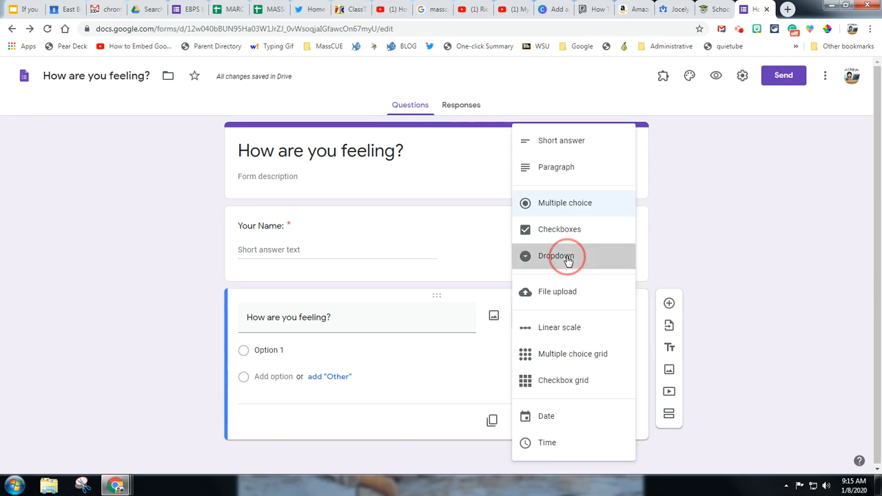
Enter the dropdown options Happy, Sad, Nervous and Anxious for the feeling question
{"action": "left_click", "coordinate": [270, 350]}
{"action": "type", "text": "Happy"}
{"action": "key", "text": "Tab"}
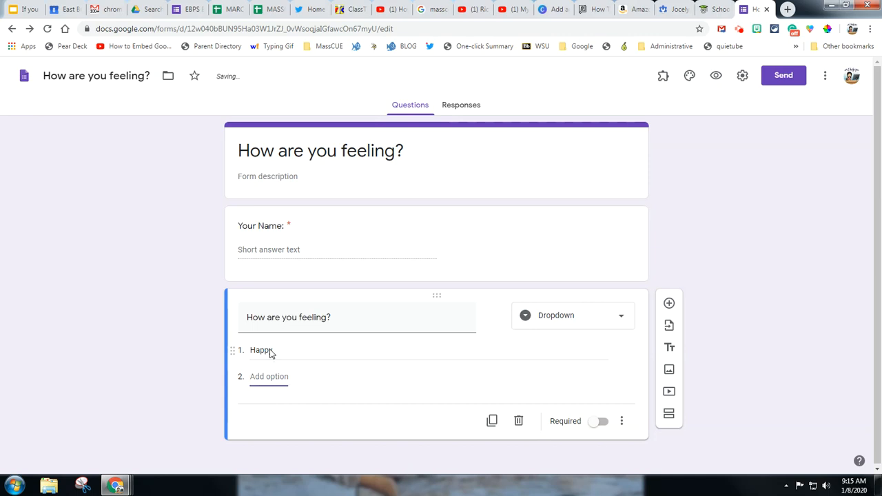
{"action": "type", "text": "Da"}
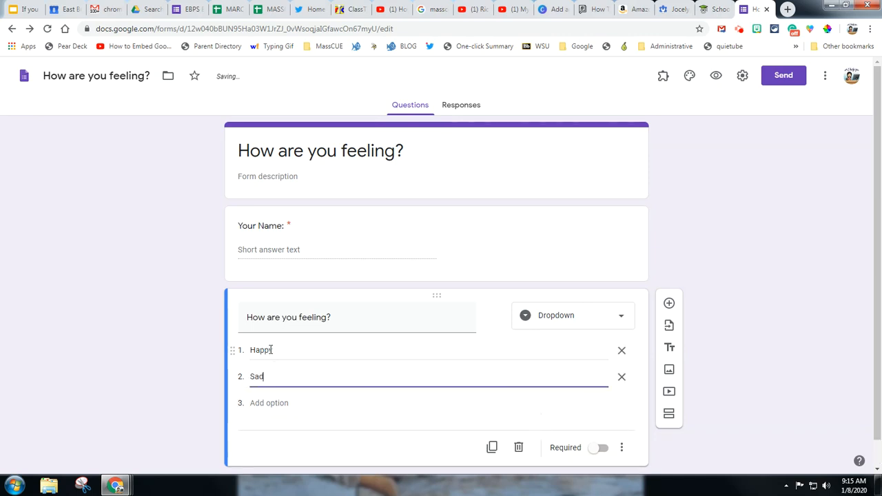
{"action": "key", "text": "Return"}
{"action": "type", "text": "Nervous"}
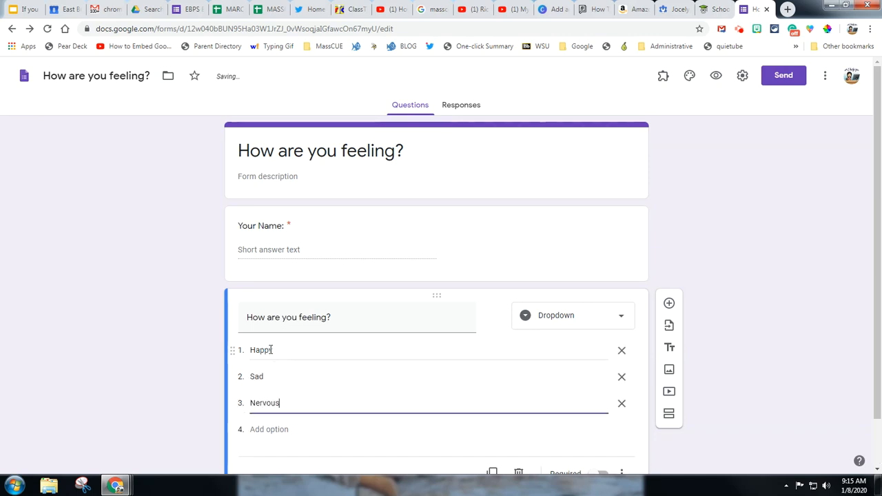
{"action": "key", "text": "Tab"}
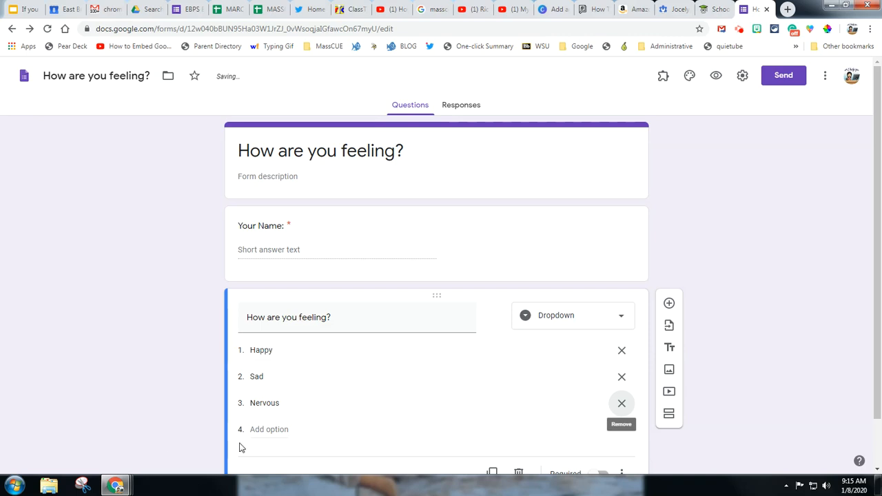
{"action": "left_click", "coordinate": [262, 429]}
{"action": "type", "text": "a"}
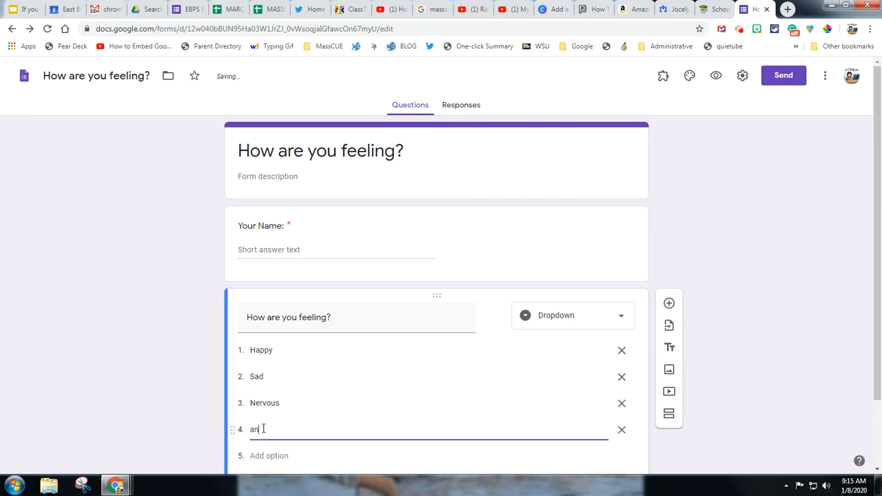
{"action": "key", "text": "BackSpace"}
{"action": "type", "text": "Anxious"}
Make the feeling question required and enable going to a section based on the answer
{"action": "scroll", "coordinate": [429, 376], "scroll_direction": "down", "scroll_amount": 2}
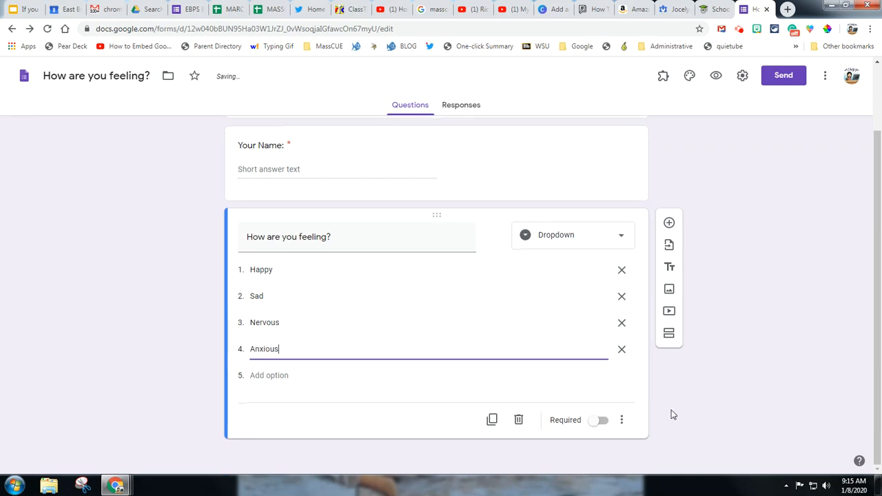
{"action": "left_click", "coordinate": [598, 422]}
{"action": "left_click", "coordinate": [626, 427]}
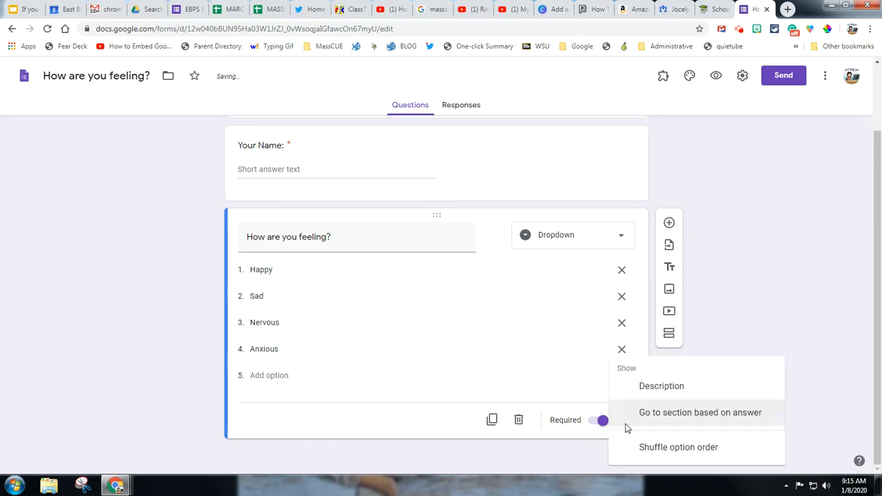
{"action": "left_click", "coordinate": [674, 418]}
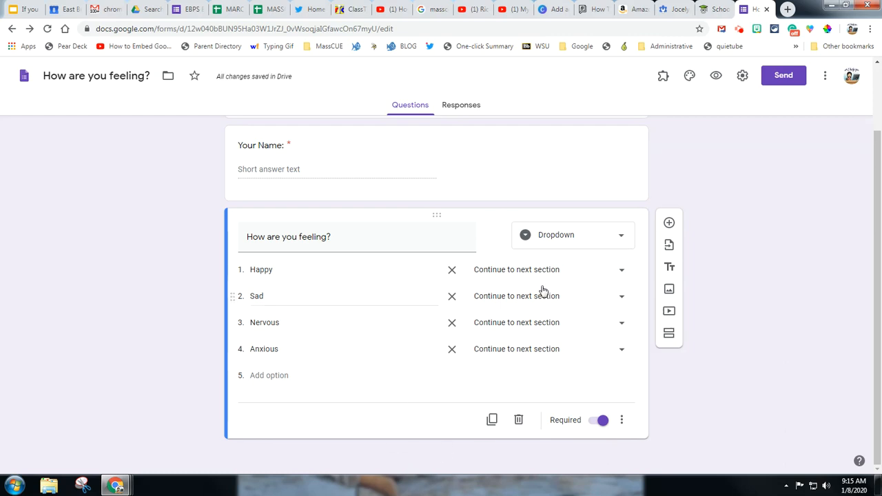
Add a new section titled "Happy" with the question "Why are you feeling this way?"
{"action": "left_click", "coordinate": [669, 335]}
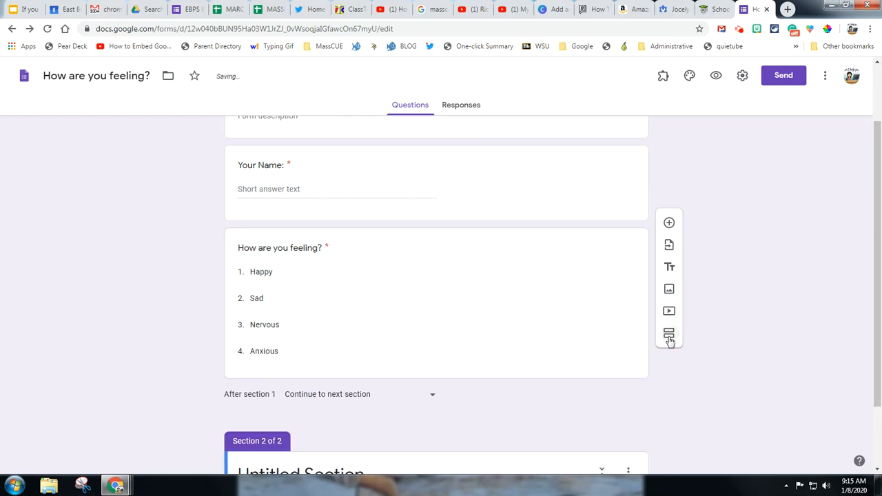
{"action": "left_click", "coordinate": [374, 398]}
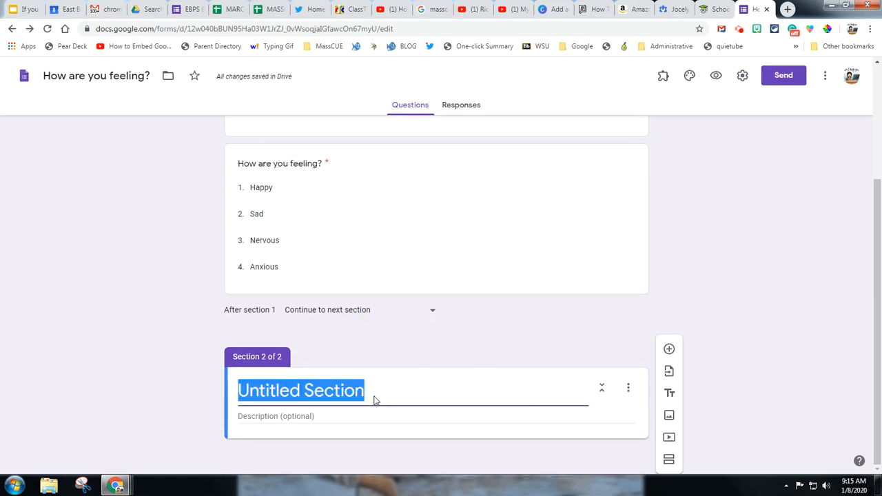
{"action": "type", "text": "Happy"}
{"action": "left_click", "coordinate": [669, 348]}
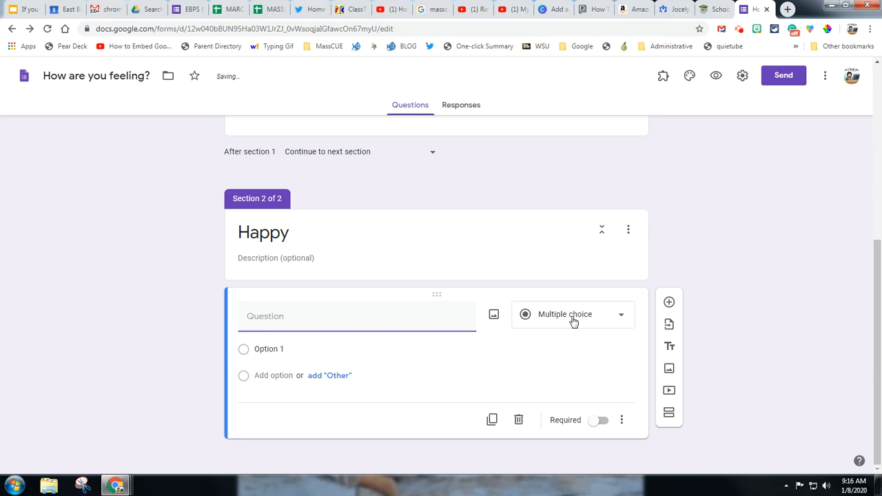
{"action": "type", "text": "W"}
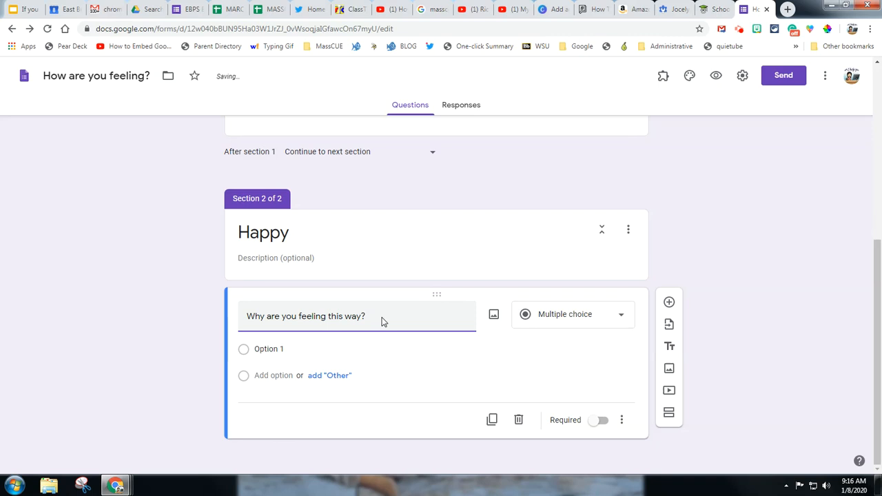
Add the short-answer question "What strategies can you use to help?" to the Happy section
{"action": "left_click", "coordinate": [670, 322]}
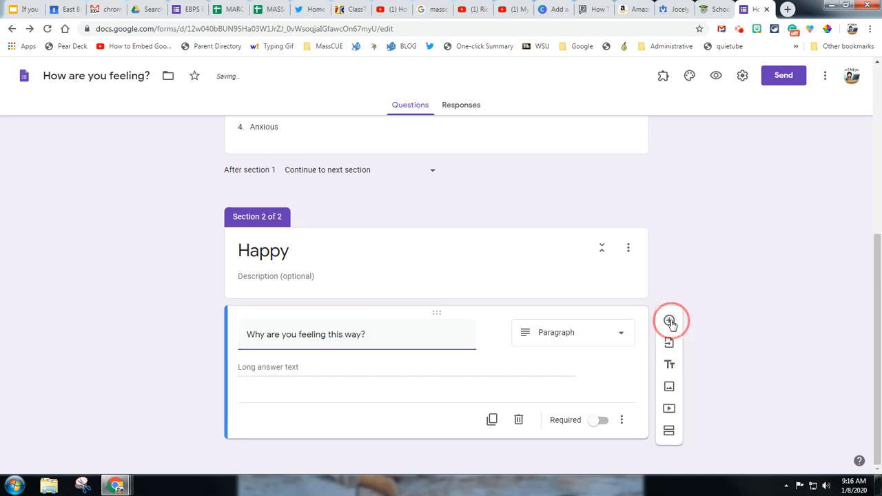
{"action": "type", "text": "What c"}
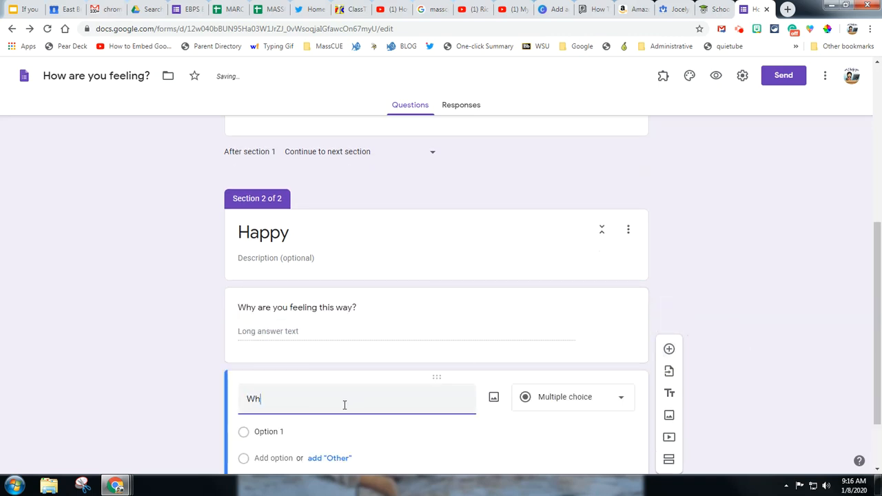
{"action": "key", "text": "BackSpace"}
{"action": "key", "text": "BackSpace"}
{"action": "key", "text": "BackSpace"}
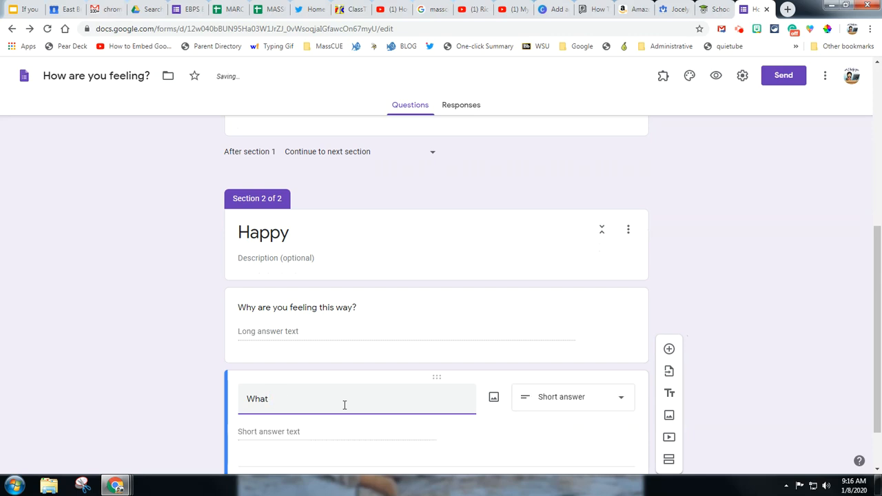
{"action": "key", "text": "BackSpace"}
{"action": "key", "text": "BackSpace"}
{"action": "key", "text": "BackSpace"}
{"action": "key", "text": "BackSpace"}
{"action": "type", "text": "What stra"}
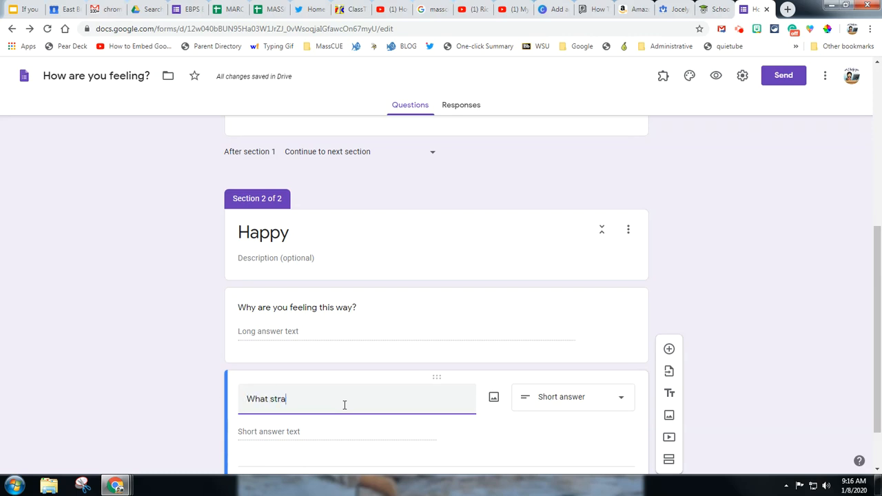
{"action": "type", "text": "tegies can you use to help?"}
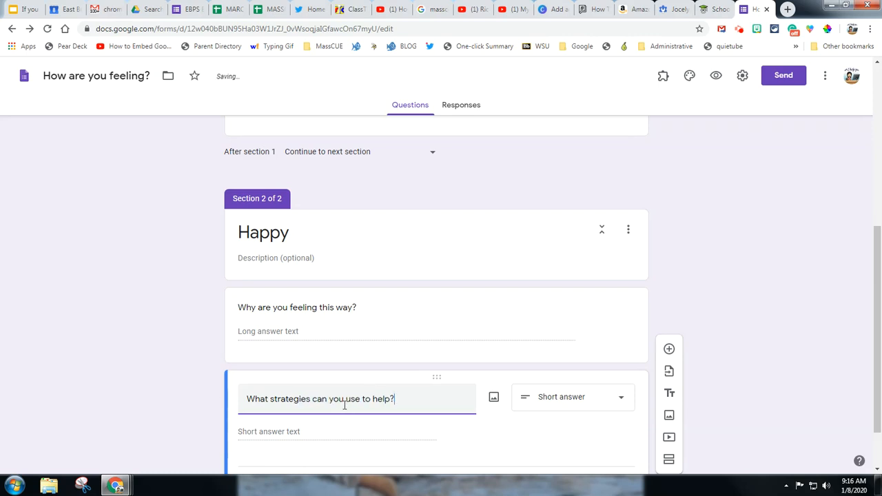
Make the "Why are you feeling this way?" question in the Happy section required
{"action": "scroll", "coordinate": [445, 327], "scroll_direction": "down", "scroll_amount": 1}
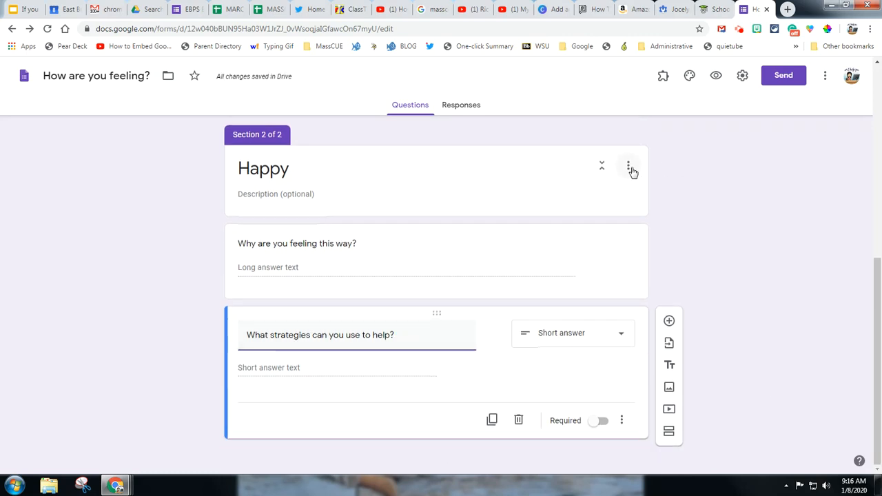
{"action": "left_click", "coordinate": [456, 279]}
{"action": "left_click", "coordinate": [598, 344]}
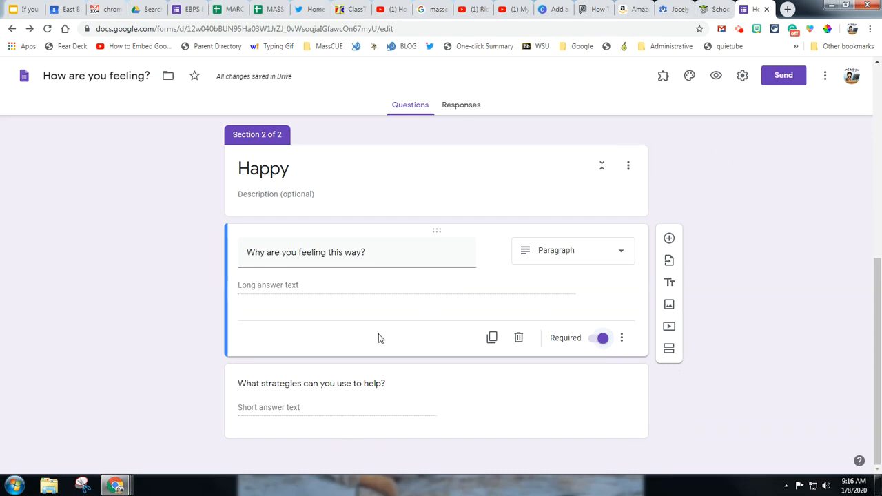
Duplicate the Happy section and retitle the copy "Sad"
{"action": "left_click", "coordinate": [628, 175]}
{"action": "left_click", "coordinate": [628, 221]}
{"action": "left_click", "coordinate": [649, 266]}
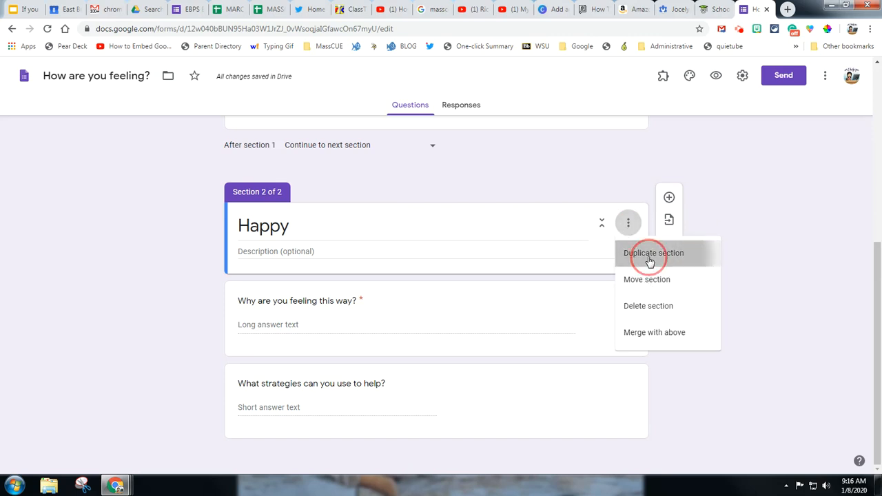
{"action": "scroll", "coordinate": [463, 261], "scroll_direction": "up", "scroll_amount": 3}
{"action": "scroll", "coordinate": [463, 261], "scroll_direction": "up", "scroll_amount": 1}
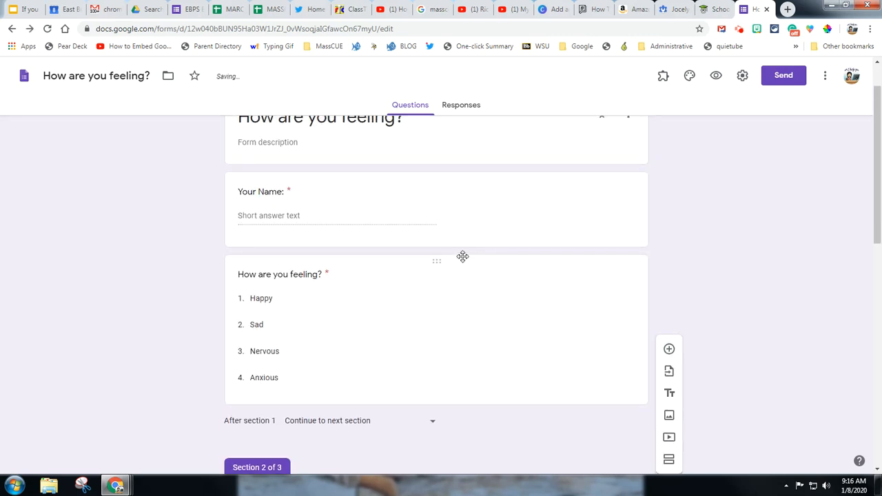
{"action": "scroll", "coordinate": [462, 256], "scroll_direction": "down", "scroll_amount": 8}
{"action": "double_click", "coordinate": [303, 315]}
{"action": "type", "text": "Sad"}
Set the form to be submitted after section 2
{"action": "scroll", "coordinate": [533, 266], "scroll_direction": "down", "scroll_amount": 2}
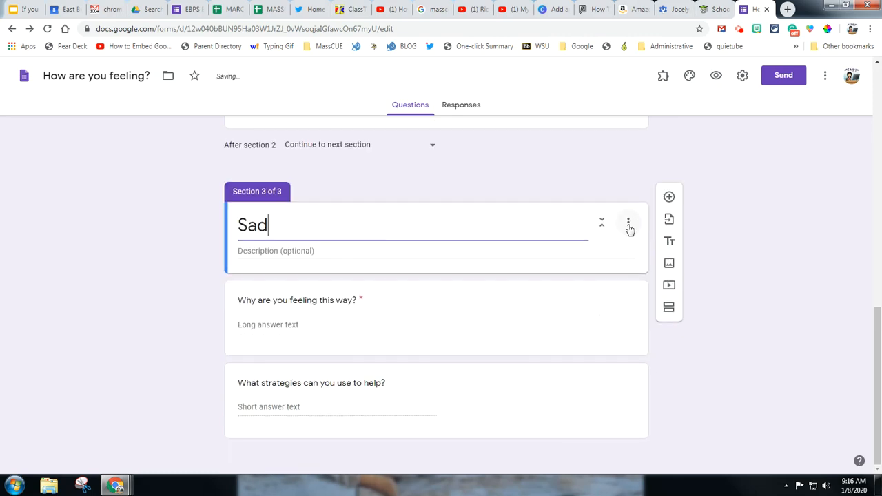
{"action": "left_click", "coordinate": [431, 146]}
{"action": "left_click", "coordinate": [324, 256]}
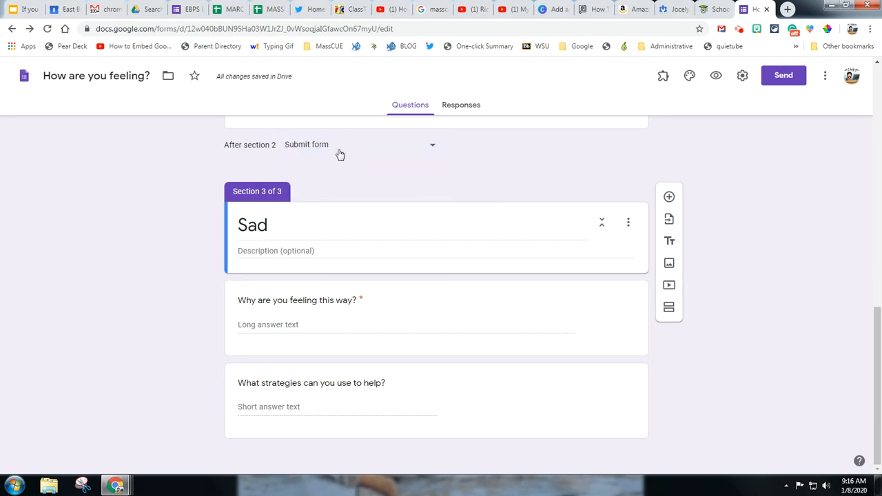
Duplicate the Sad section and set the form to be submitted after section 3
{"action": "left_click", "coordinate": [628, 222]}
{"action": "left_click", "coordinate": [635, 255]}
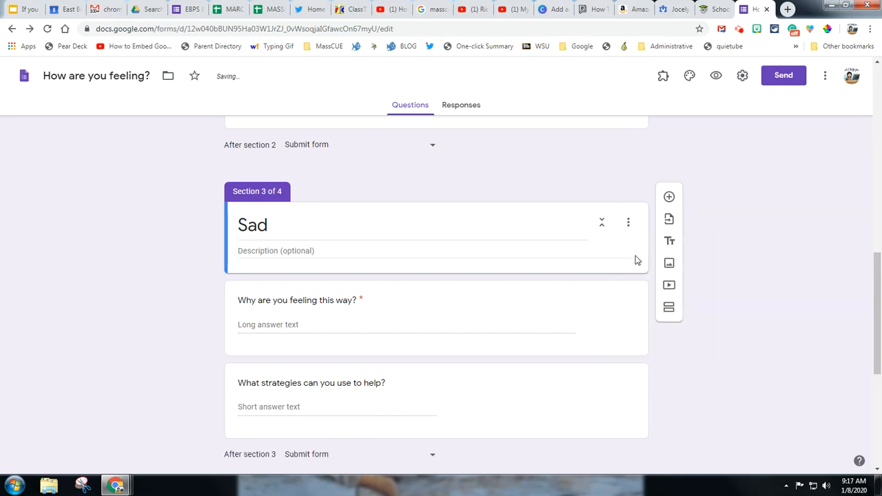
{"action": "scroll", "coordinate": [571, 262], "scroll_direction": "down", "scroll_amount": 3}
{"action": "left_click", "coordinate": [433, 290]}
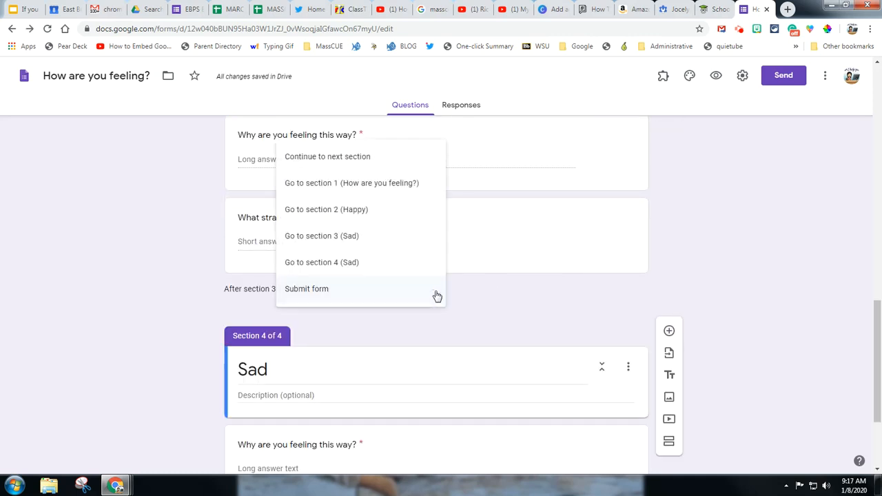
{"action": "left_click", "coordinate": [436, 292]}
Duplicate section 4 to add a fifth section with the same two questions
{"action": "scroll", "coordinate": [571, 291], "scroll_direction": "down", "scroll_amount": 2}
{"action": "left_click", "coordinate": [628, 222]}
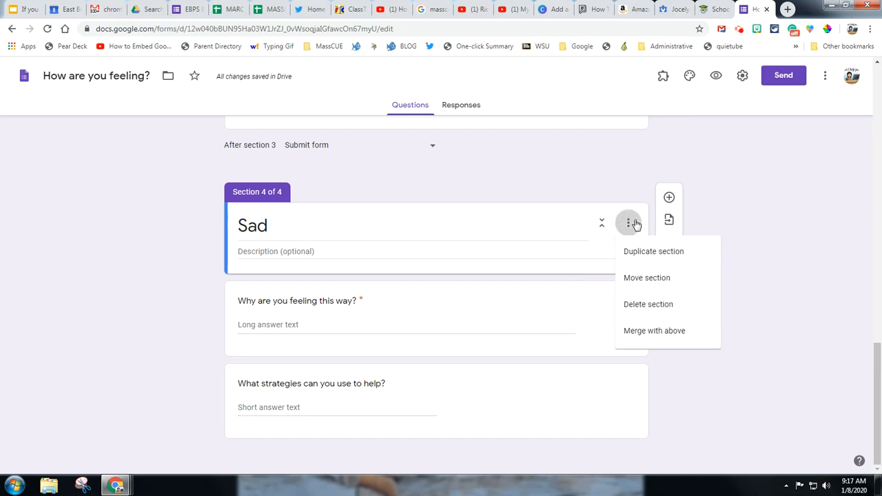
{"action": "left_click", "coordinate": [618, 256]}
Retitle section 4 "Nervous" to match the third answer of the feelings question
{"action": "scroll", "coordinate": [432, 251], "scroll_direction": "up", "scroll_amount": 15}
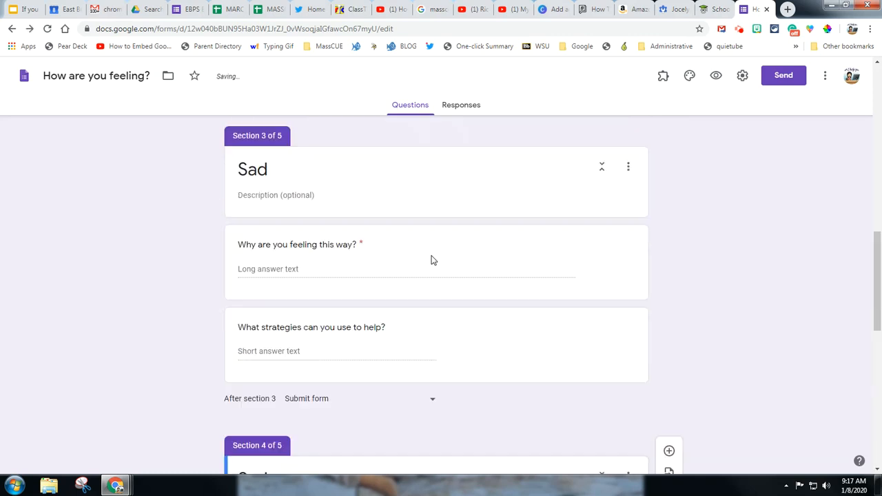
{"action": "scroll", "coordinate": [432, 260], "scroll_direction": "down", "scroll_amount": 13}
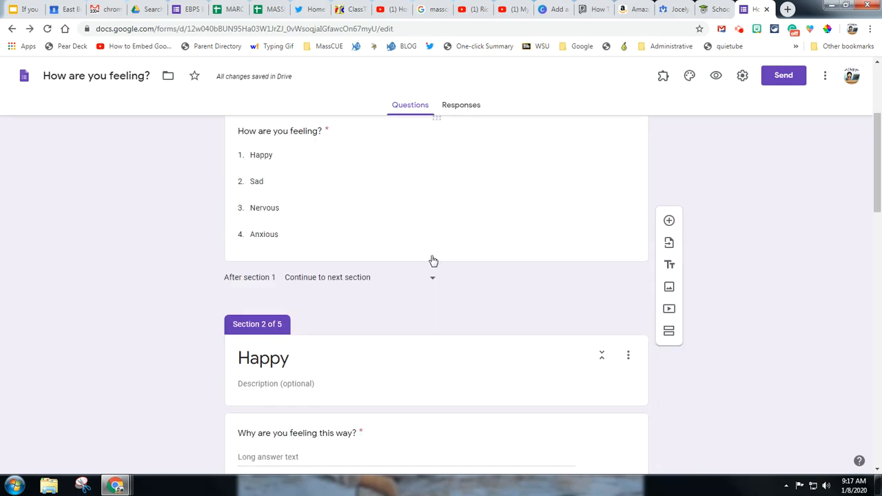
{"action": "left_click_drag", "start_coordinate": [301, 172], "coordinate": [220, 172]}
{"action": "type", "text": "Nerou"}
{"action": "key", "text": "BackSpace"}
{"action": "key", "text": "BackSpace"}
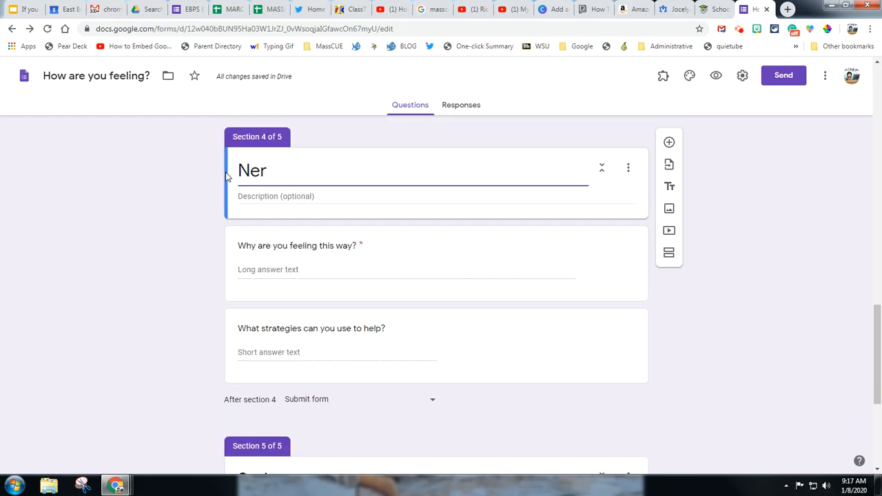
{"action": "type", "text": "vous"}
Retitle section 5 "Anxious"
{"action": "scroll", "coordinate": [227, 193], "scroll_direction": "down", "scroll_amount": 3}
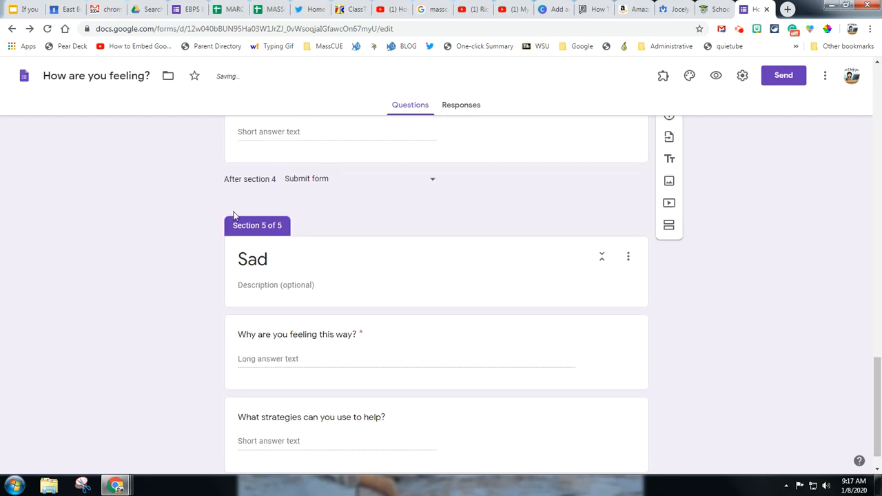
{"action": "double_click", "coordinate": [276, 262]}
{"action": "type", "text": "Anxious"}
{"action": "scroll", "coordinate": [381, 292], "scroll_direction": "down", "scroll_amount": 1}
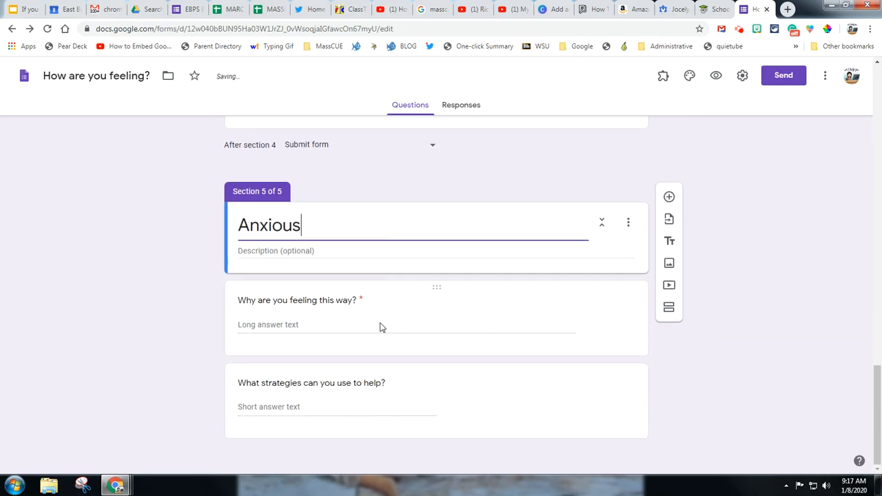
{"action": "left_click", "coordinate": [745, 376]}
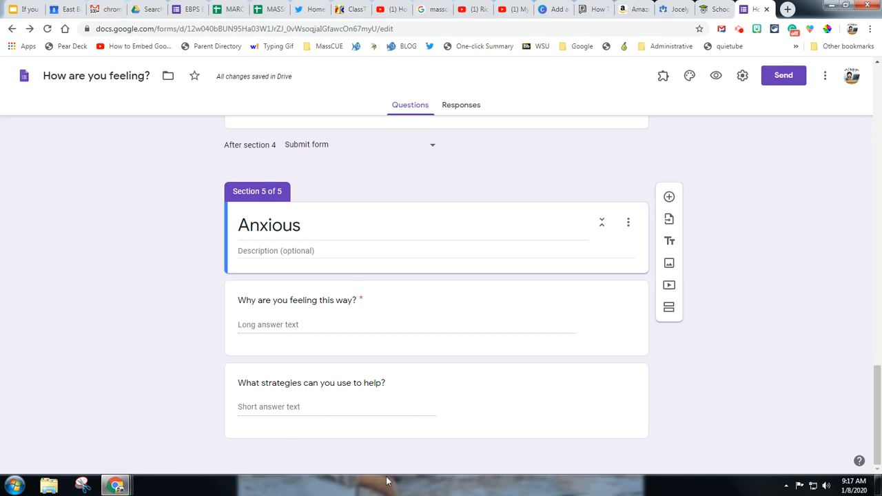
In the "How are you feeling?" question, route the Happy answer to section 2 and the Sad answer to section 3
{"action": "scroll", "coordinate": [462, 360], "scroll_direction": "up", "scroll_amount": 4}
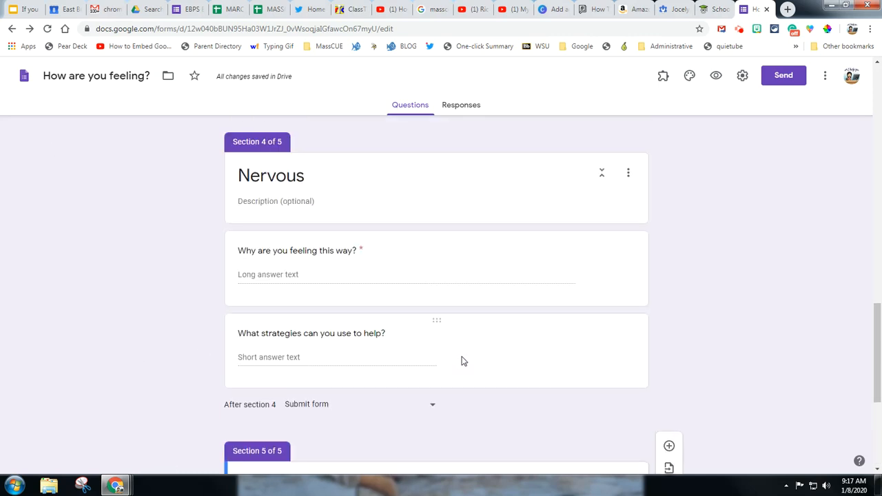
{"action": "scroll", "coordinate": [492, 377], "scroll_direction": "up", "scroll_amount": 10}
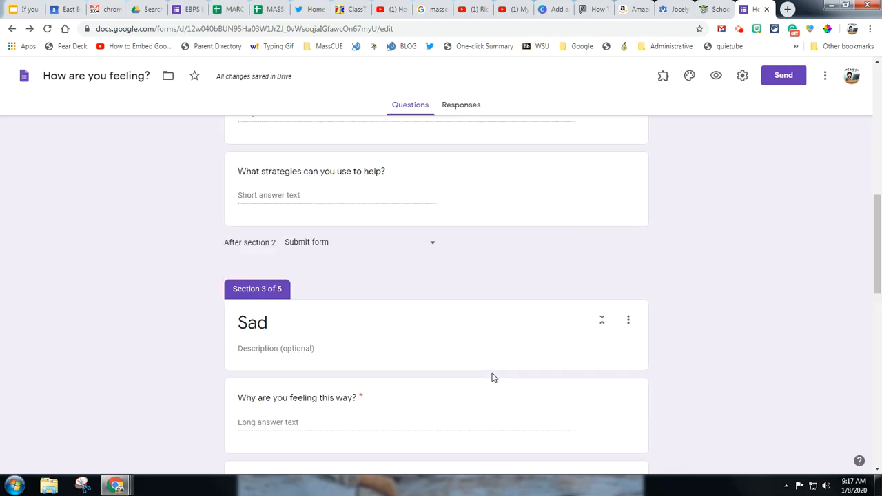
{"action": "scroll", "coordinate": [492, 373], "scroll_direction": "up", "scroll_amount": 4}
{"action": "scroll", "coordinate": [421, 309], "scroll_direction": "down", "scroll_amount": 1}
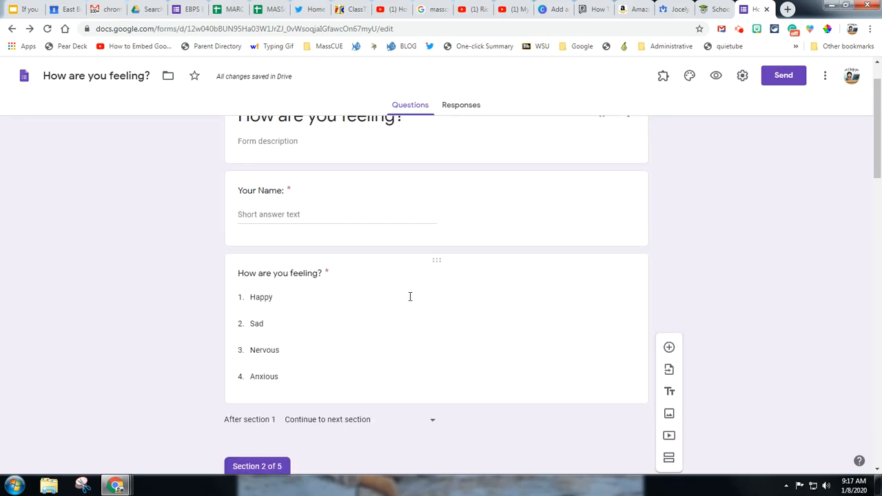
{"action": "left_click", "coordinate": [409, 295]}
{"action": "left_click", "coordinate": [621, 315]}
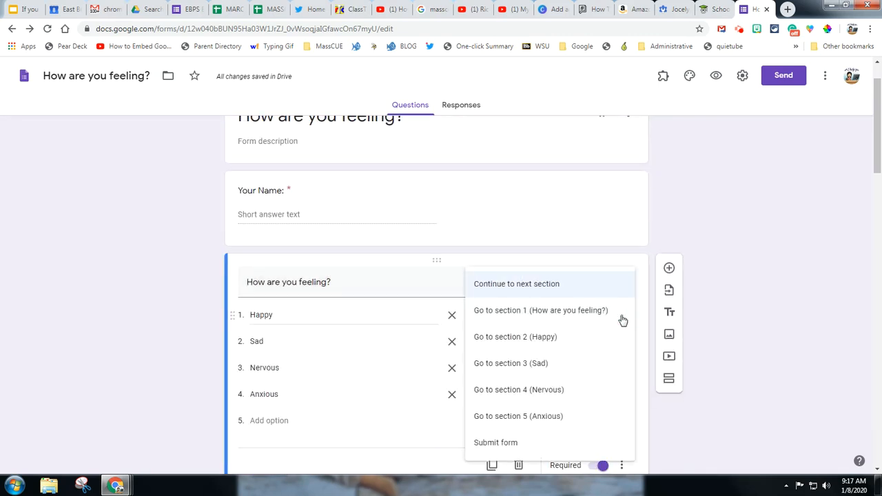
{"action": "left_click", "coordinate": [544, 342]}
{"action": "left_click", "coordinate": [565, 346]}
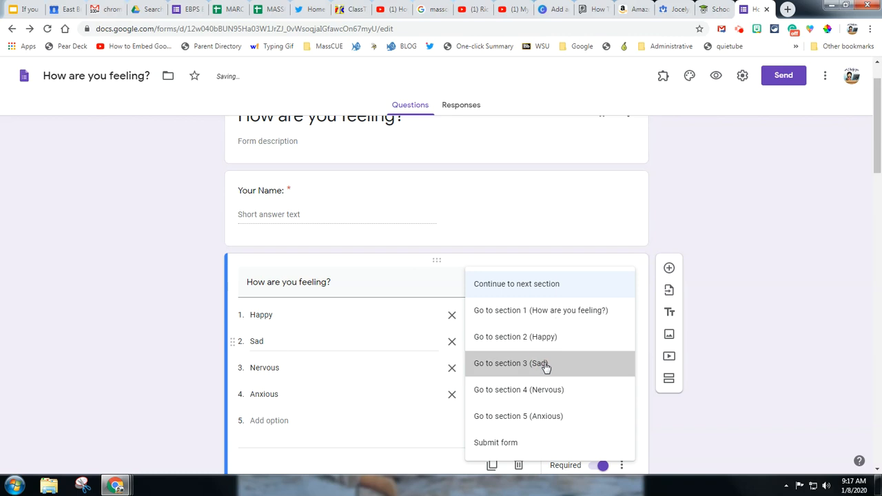
{"action": "left_click", "coordinate": [544, 365]}
Route the Nervous answer to section 4 and the Anxious answer to section 5
{"action": "left_click", "coordinate": [551, 372]}
{"action": "left_click", "coordinate": [551, 389]}
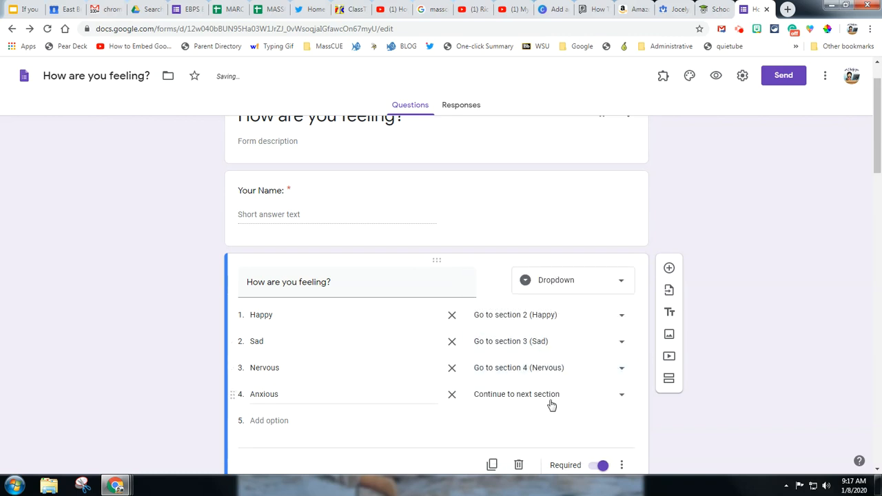
{"action": "left_click", "coordinate": [552, 405]}
{"action": "left_click", "coordinate": [554, 416]}
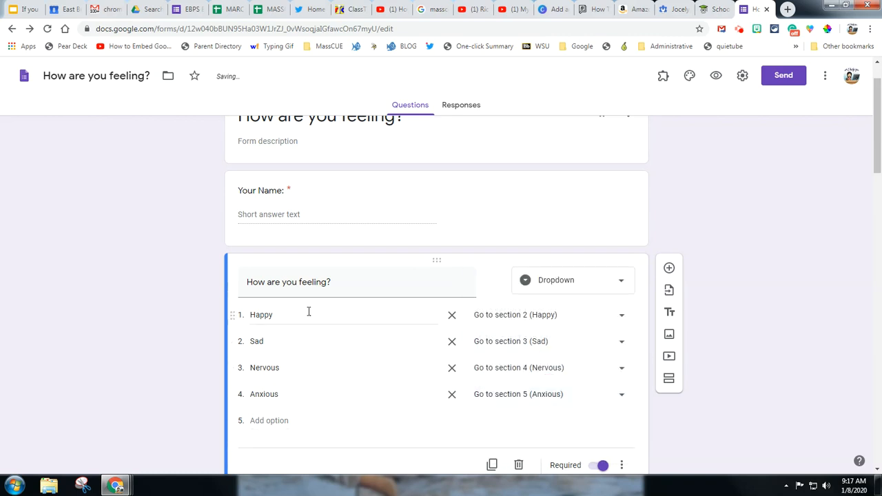
Create a new spreadsheet as the destination for the form's responses
{"action": "scroll", "coordinate": [393, 376], "scroll_direction": "down", "scroll_amount": 2}
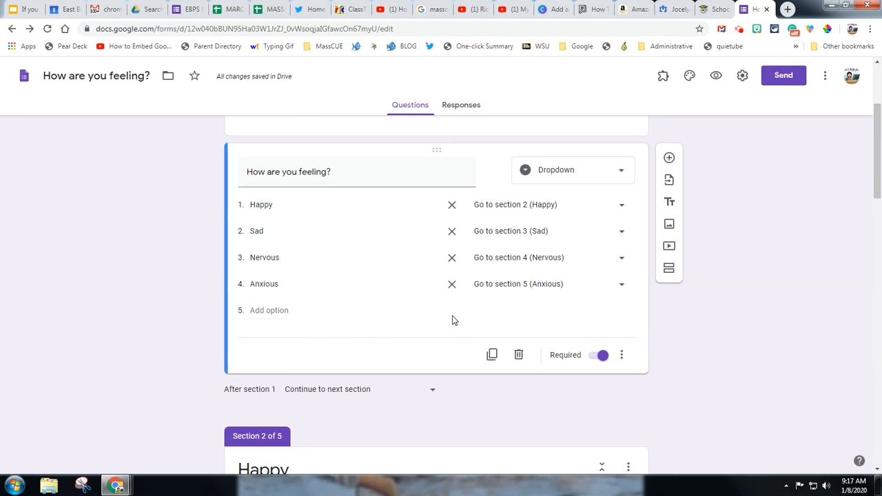
{"action": "scroll", "coordinate": [452, 317], "scroll_direction": "up", "scroll_amount": 3}
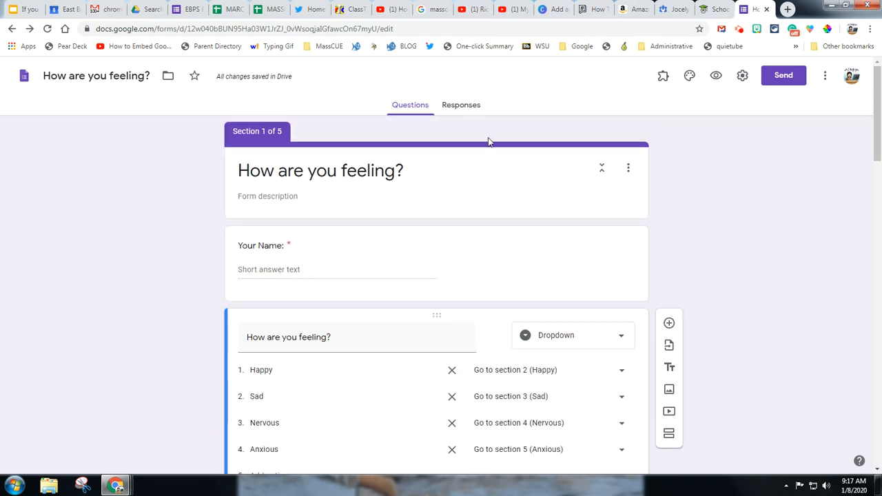
{"action": "left_click", "coordinate": [470, 109]}
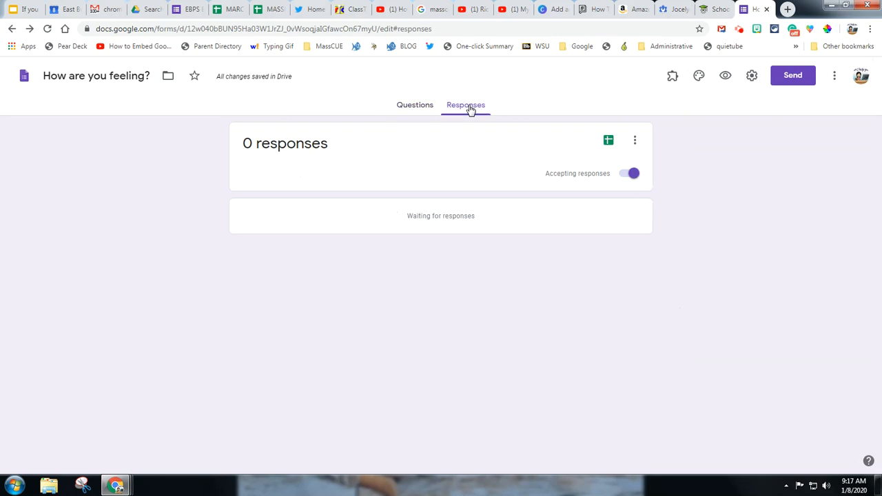
{"action": "left_click", "coordinate": [609, 145]}
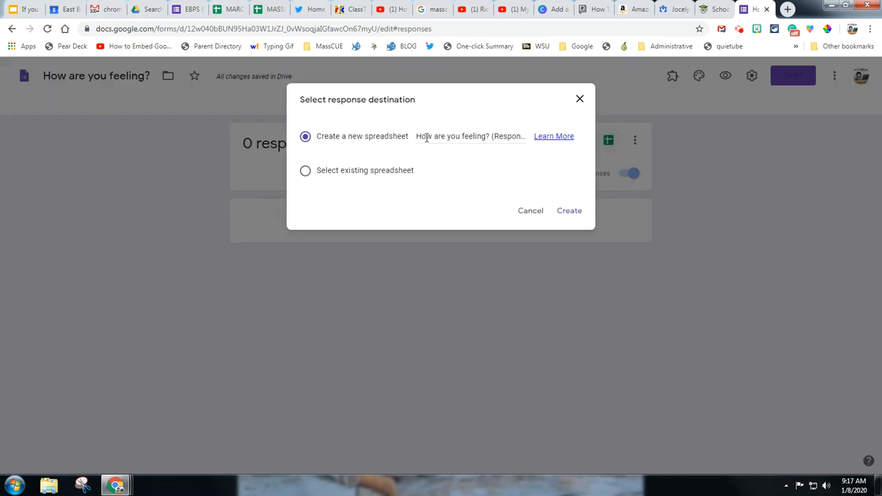
{"action": "left_click", "coordinate": [569, 210]}
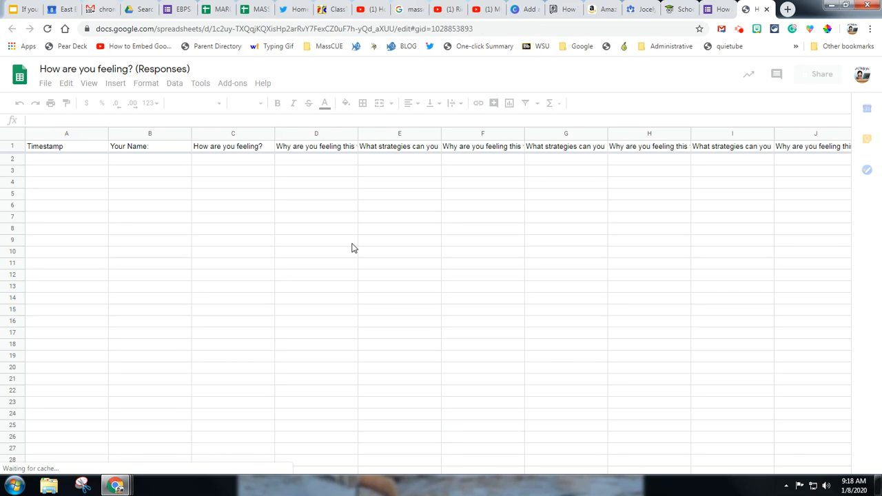
Apply text wrapping to all cells of the responses sheet
{"action": "left_click", "coordinate": [13, 134]}
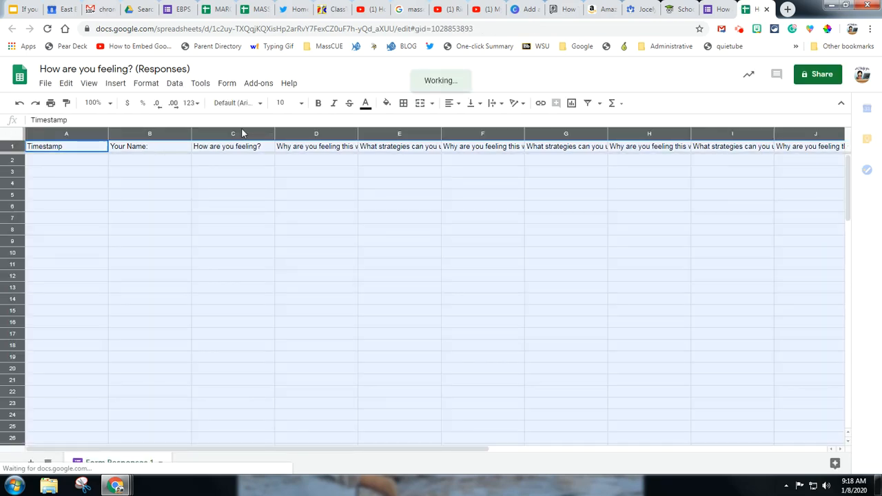
{"action": "left_click", "coordinate": [501, 104]}
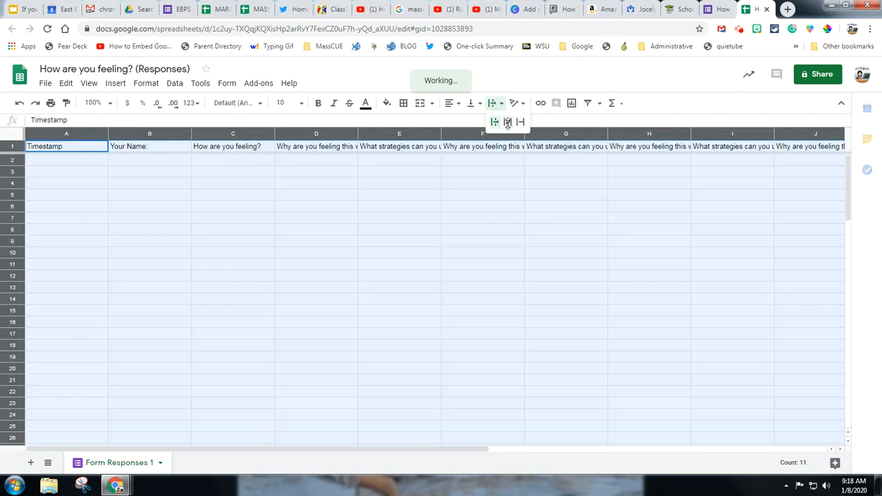
{"action": "left_click", "coordinate": [507, 122]}
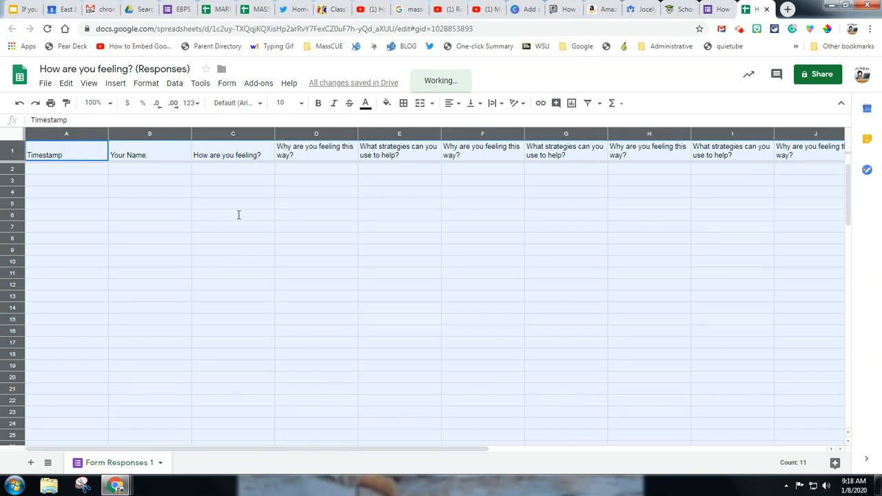
{"action": "left_click", "coordinate": [502, 108]}
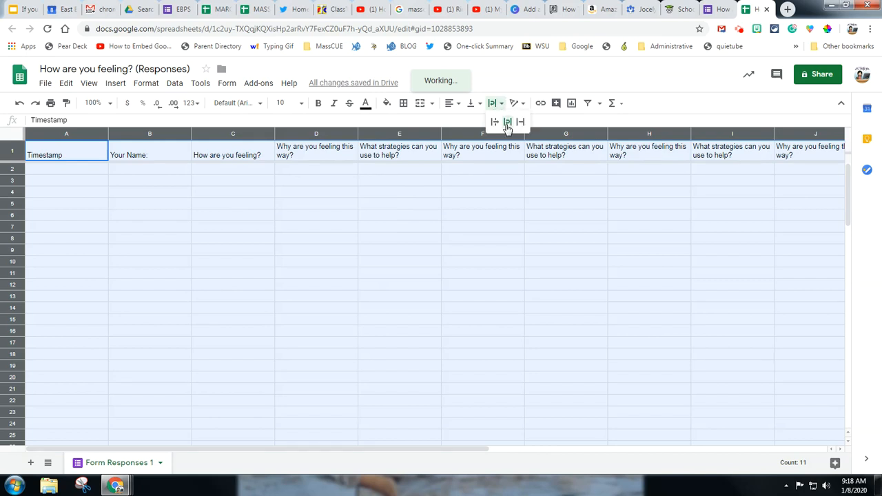
{"action": "left_click", "coordinate": [486, 219]}
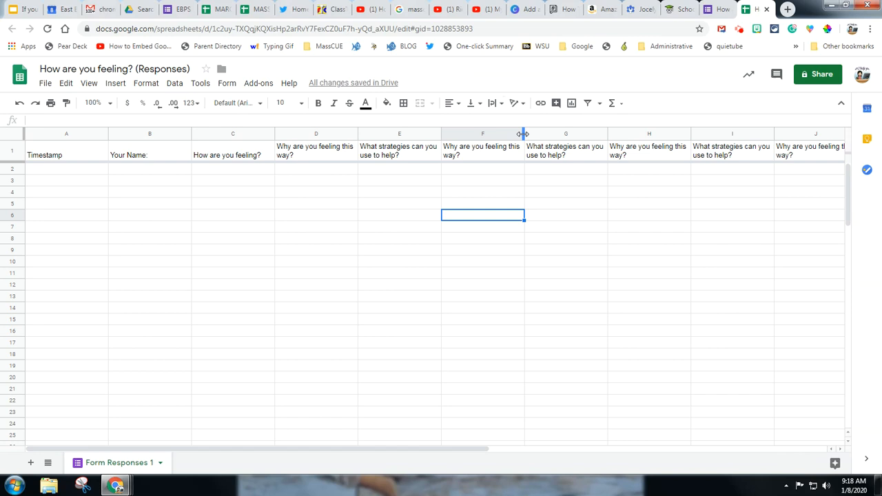
{"action": "mouse_move", "coordinate": [522, 134]}
{"action": "left_mouse_down"}
{"action": "mouse_move", "coordinate": [557, 134]}
{"action": "mouse_move", "coordinate": [522, 134]}
{"action": "left_mouse_up"}
{"action": "mouse_move", "coordinate": [321, 449]}
{"action": "left_mouse_down"}
{"action": "mouse_move", "coordinate": [527, 446]}
{"action": "mouse_move", "coordinate": [321, 453]}
{"action": "left_mouse_up"}
Add a notification rule to the responses spreadsheet that sends an email right away when a user submits a form
{"action": "left_click", "coordinate": [201, 84]}
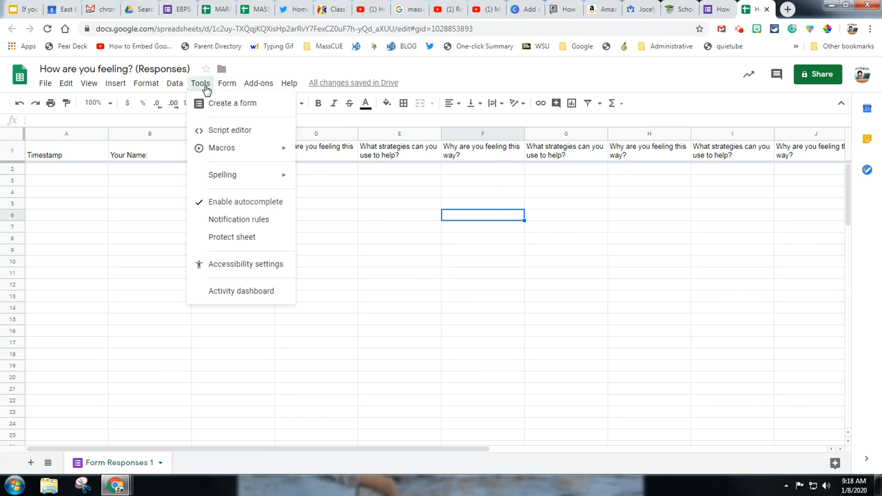
{"action": "left_click", "coordinate": [232, 221]}
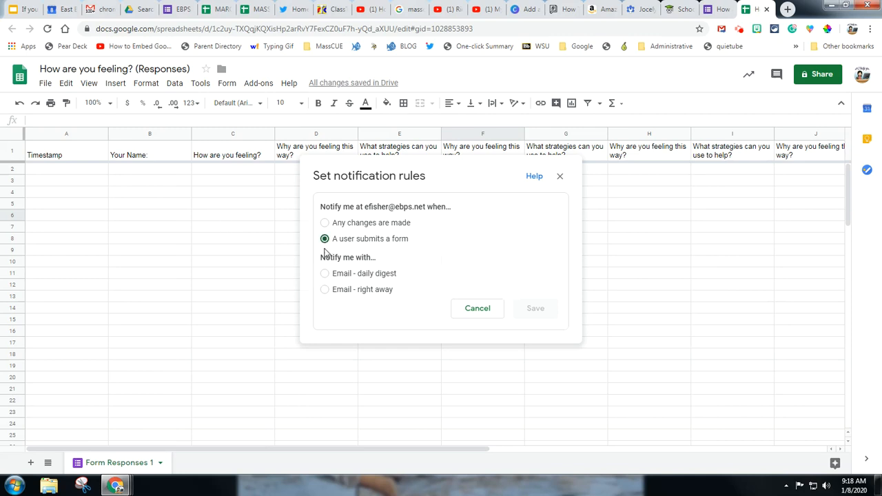
{"action": "left_click", "coordinate": [325, 290]}
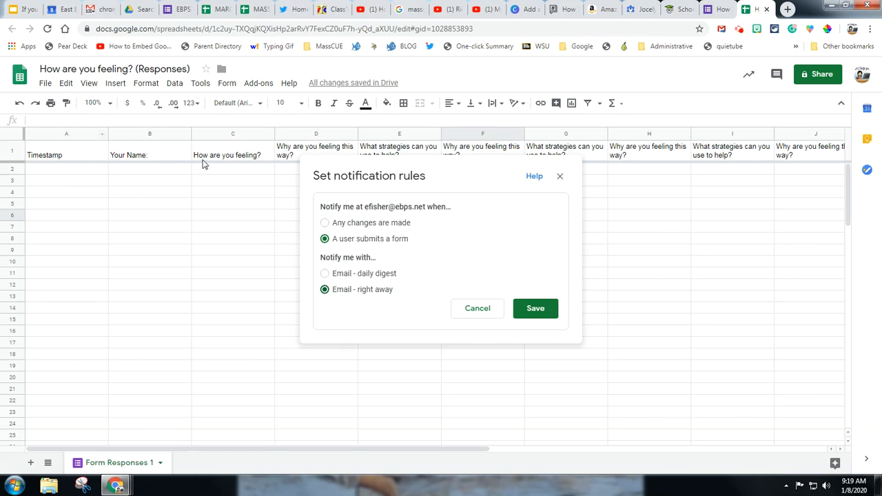
{"action": "left_click", "coordinate": [547, 313]}
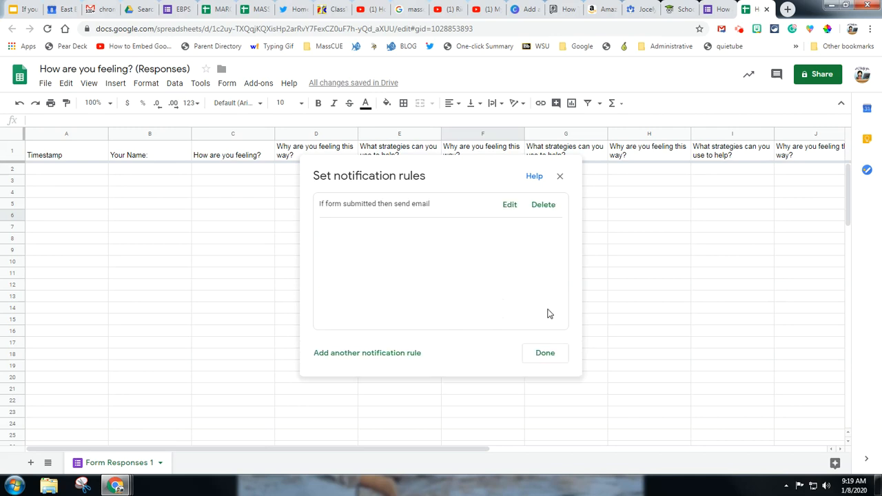
{"action": "left_click", "coordinate": [551, 354]}
Return to the form's questions and open a preview of the form
{"action": "left_click", "coordinate": [719, 9]}
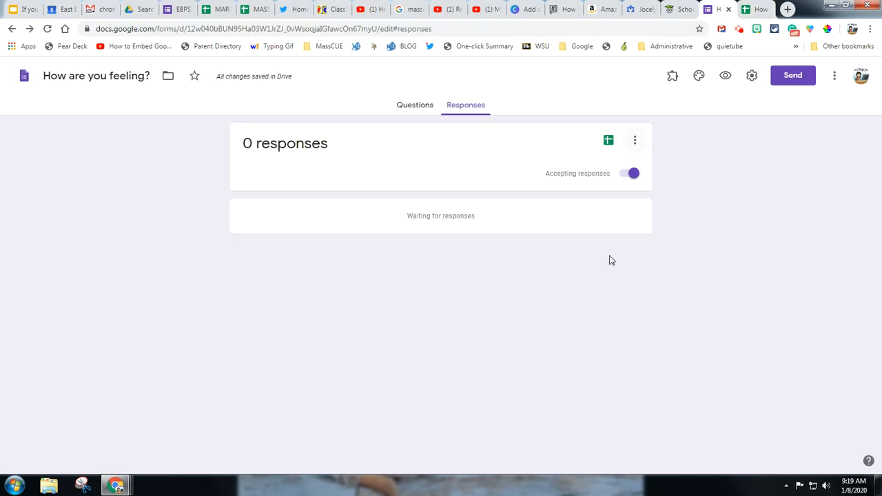
{"action": "left_click", "coordinate": [415, 106]}
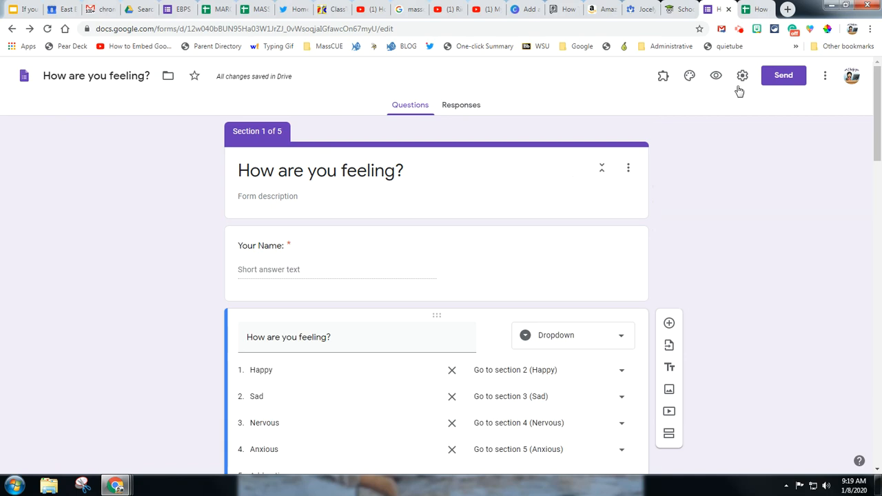
{"action": "left_click", "coordinate": [715, 78]}
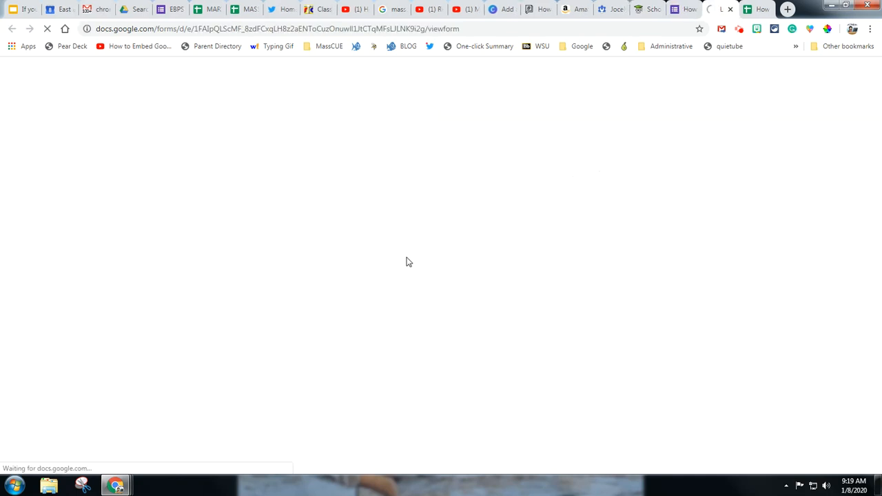
Enter the respondent's first name, choose Happy as the feeling and continue to the form's follow-up section
{"action": "left_click", "coordinate": [371, 186]}
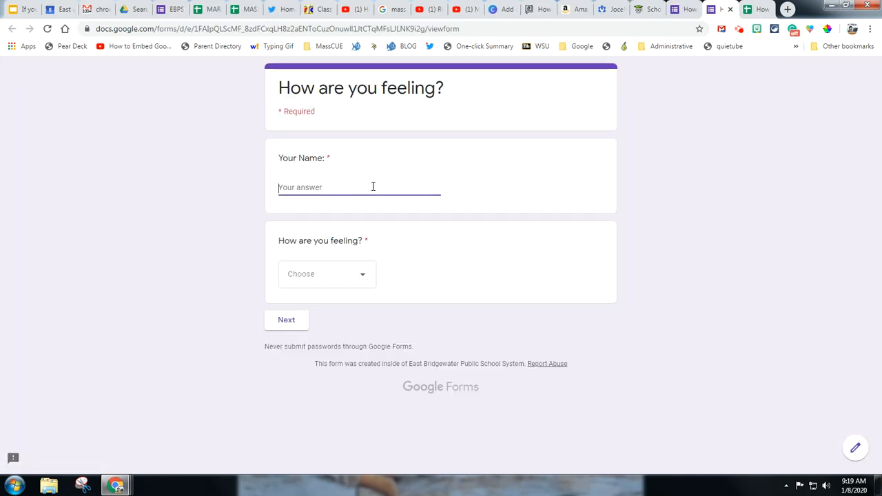
{"action": "type", "text": "Erin"}
{"action": "left_click", "coordinate": [365, 281]}
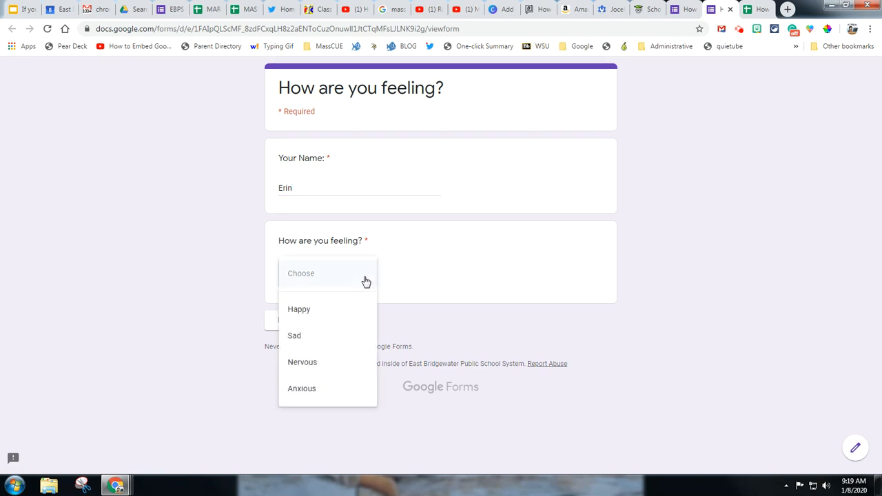
{"action": "left_click", "coordinate": [300, 310]}
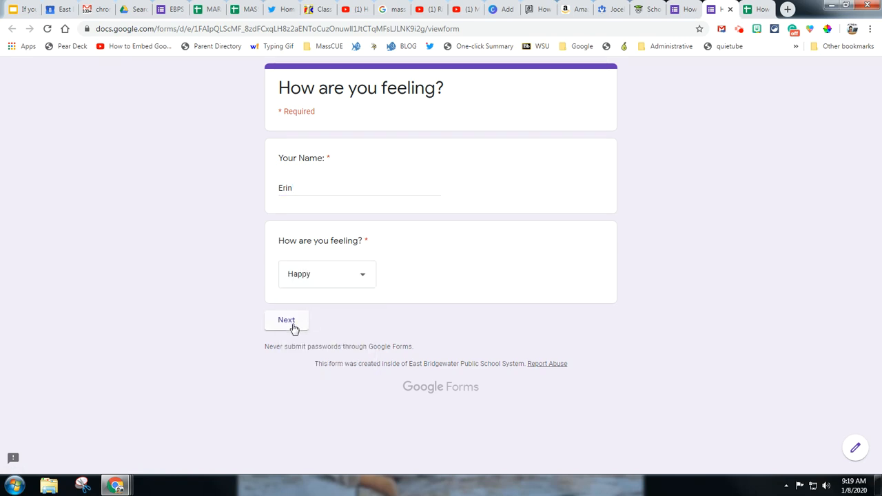
{"action": "left_click", "coordinate": [292, 328]}
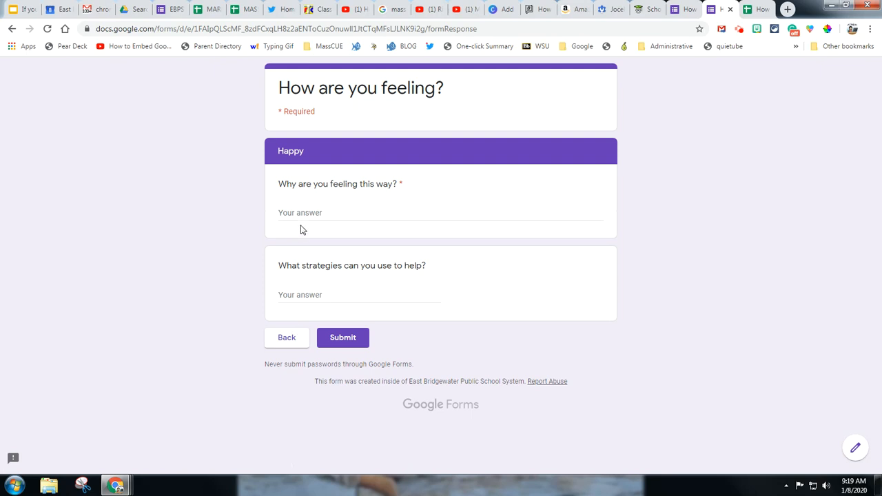
Submit the test response with the reason "Having a great day!" and view it in the responses spreadsheet
{"action": "left_click", "coordinate": [306, 215]}
{"action": "type", "text": "Having a great day!"}
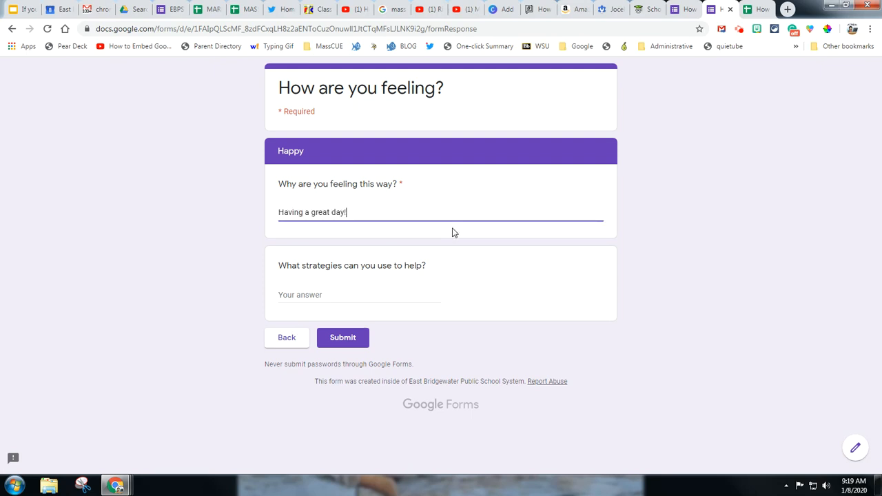
{"action": "left_click", "coordinate": [344, 340]}
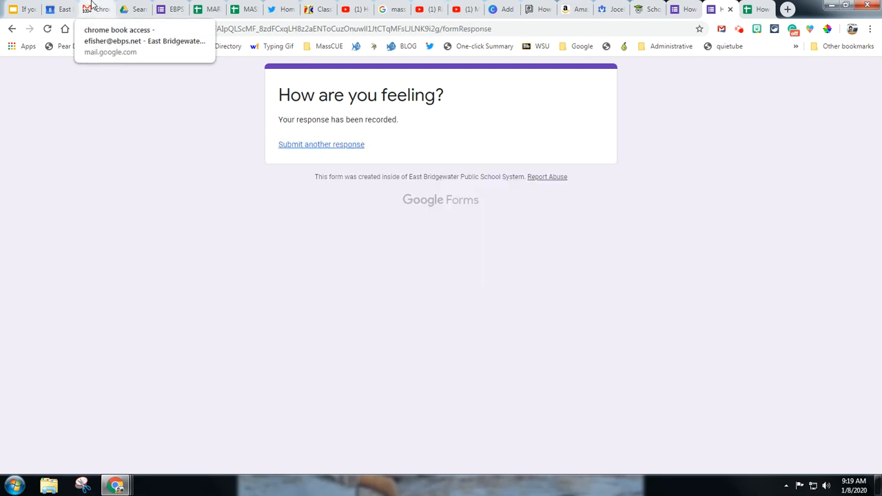
{"action": "left_click", "coordinate": [758, 10]}
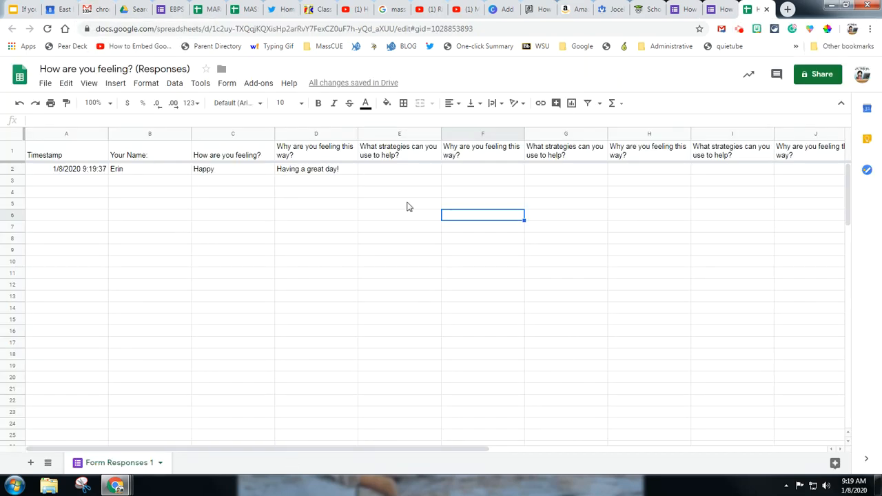
Return to the form editor and copy the form's shortened share link
{"action": "left_click", "coordinate": [714, 7]}
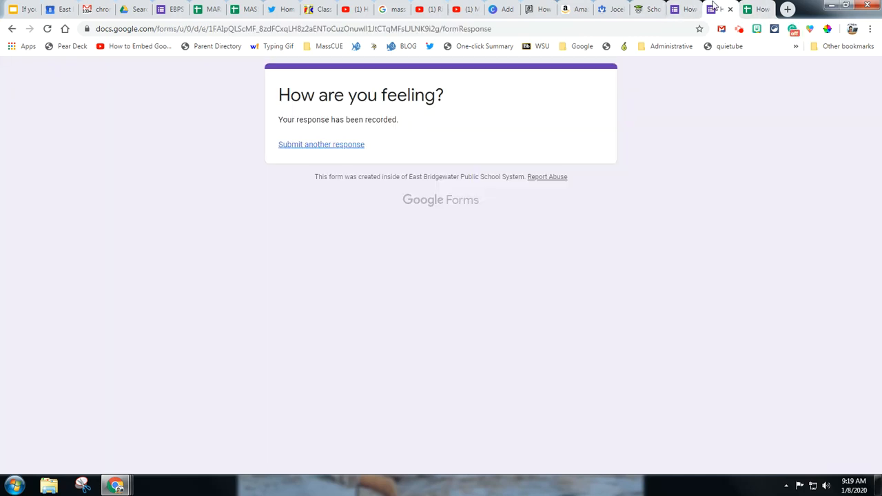
{"action": "left_click", "coordinate": [685, 9]}
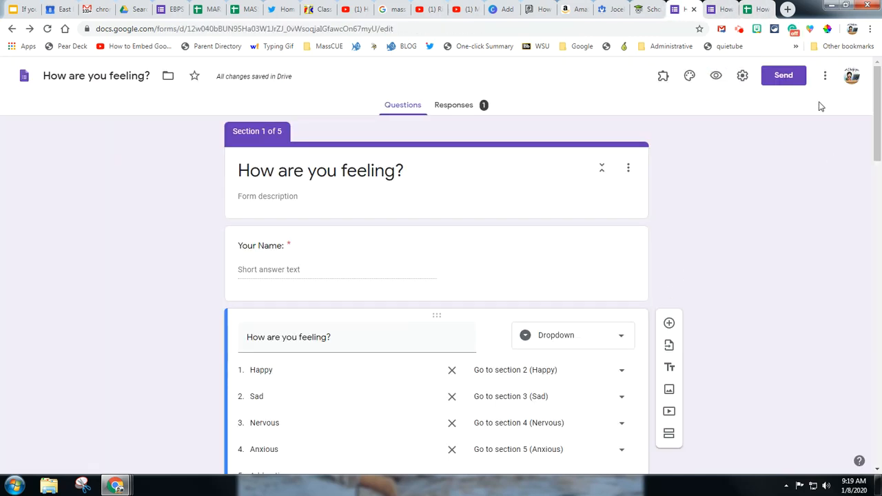
{"action": "left_click", "coordinate": [790, 82]}
{"action": "left_click", "coordinate": [394, 160]}
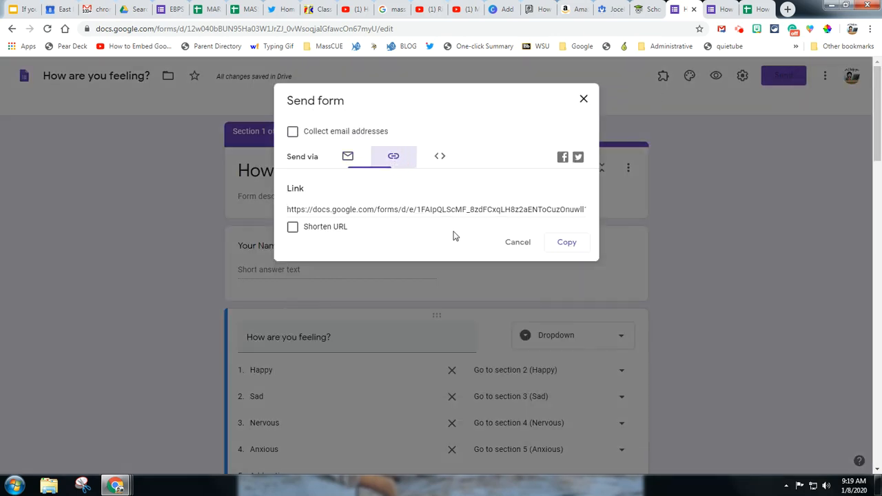
{"action": "left_click", "coordinate": [292, 227]}
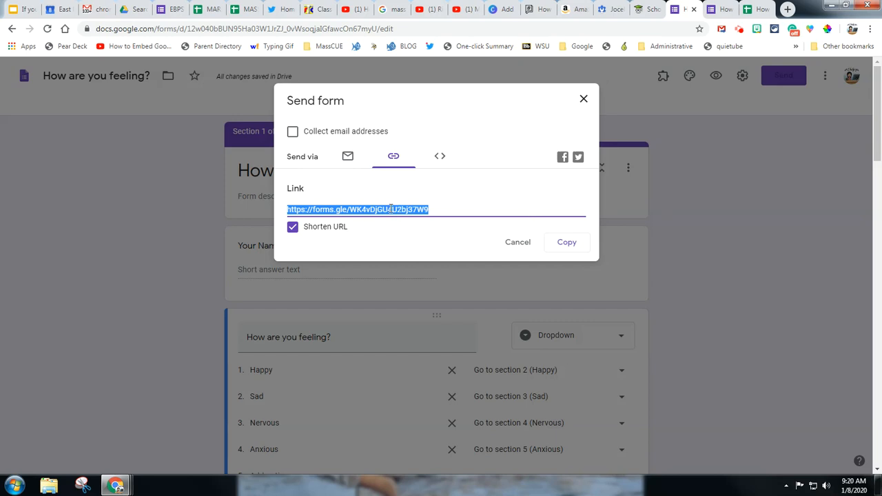
{"action": "left_click", "coordinate": [445, 210]}
{"action": "left_click", "coordinate": [564, 242]}
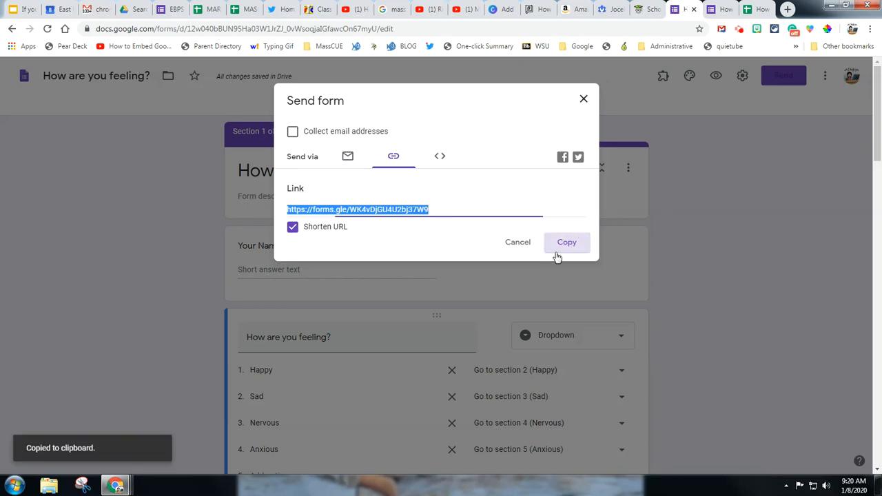
Open the bit.do site in a new tab and paste the copied form link as the link to shorten
{"action": "left_click", "coordinate": [787, 9]}
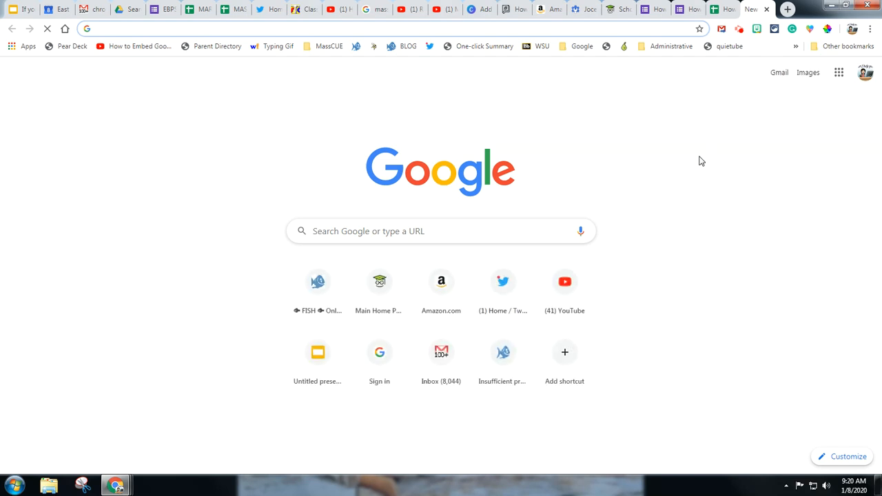
{"action": "type", "text": "bit.do"}
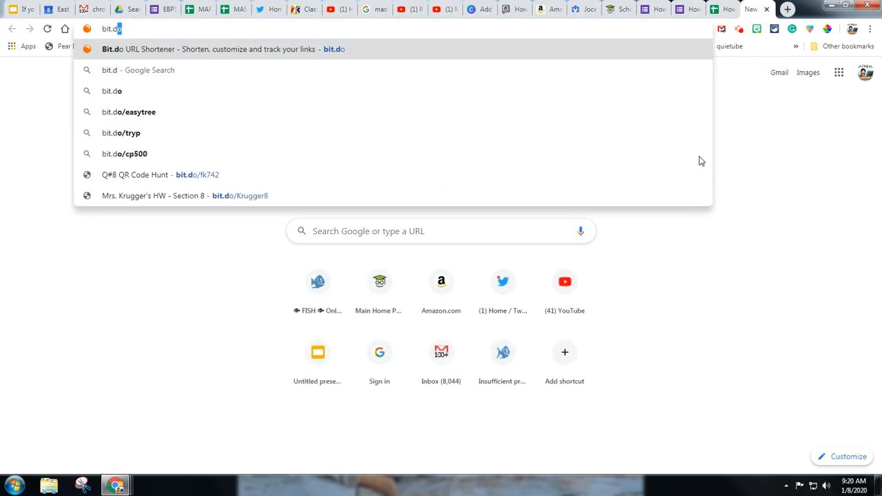
{"action": "key", "text": "Return"}
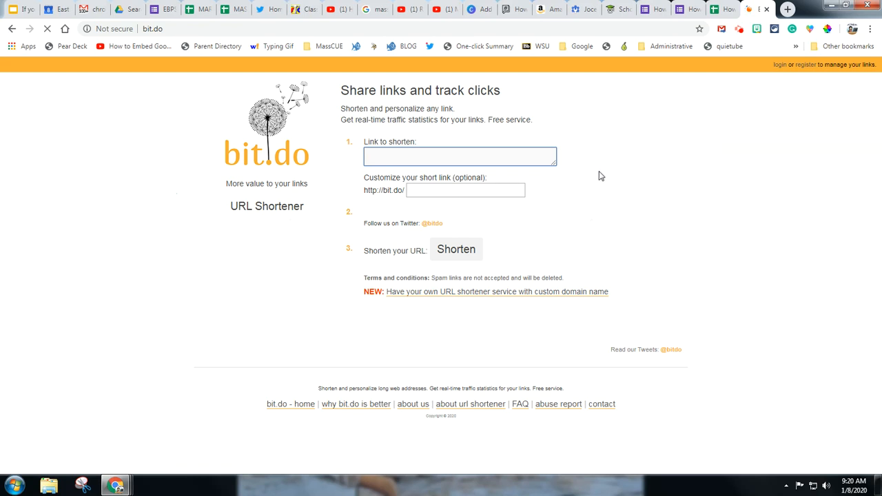
{"action": "key", "text": "ctrl+v"}
{"action": "left_click", "coordinate": [482, 192]}
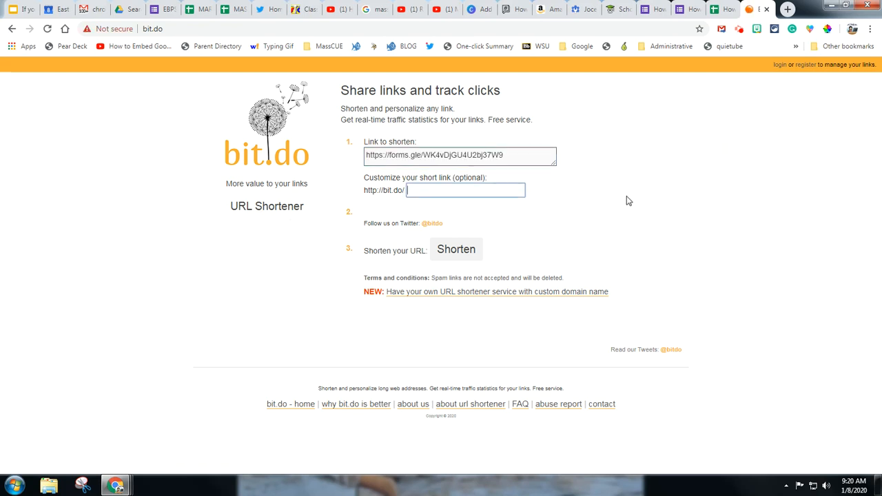
{"action": "type", "text": "I'"}
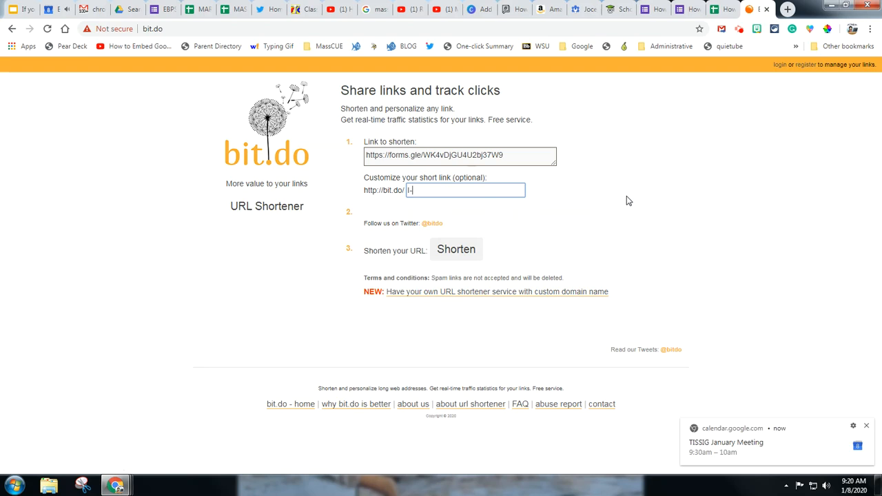
{"action": "type", "text": "m feeling"}
Set the custom short link ending to feeling2day and shorten the form's URL
{"action": "left_click", "coordinate": [438, 190]}
{"action": "left_click_drag", "start_coordinate": [438, 191], "coordinate": [389, 190]}
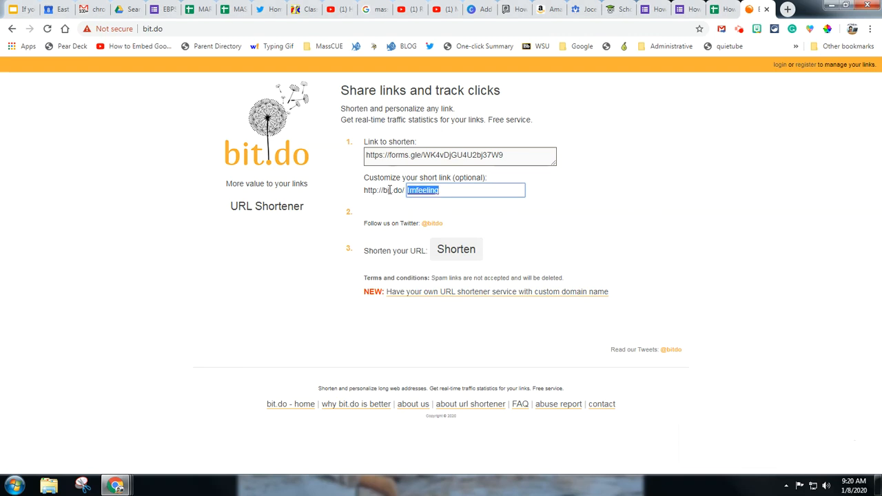
{"action": "type", "text": "feeling2"}
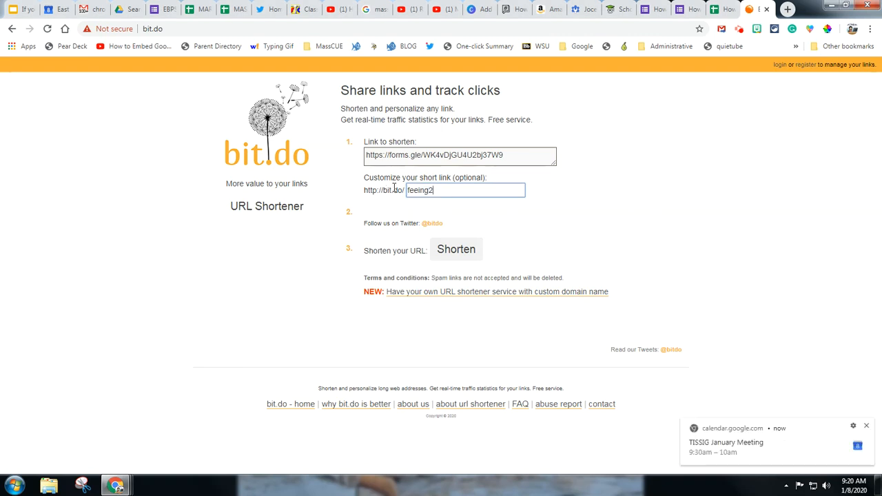
{"action": "type", "text": "day"}
{"action": "left_click", "coordinate": [418, 190]}
{"action": "type", "text": "l"}
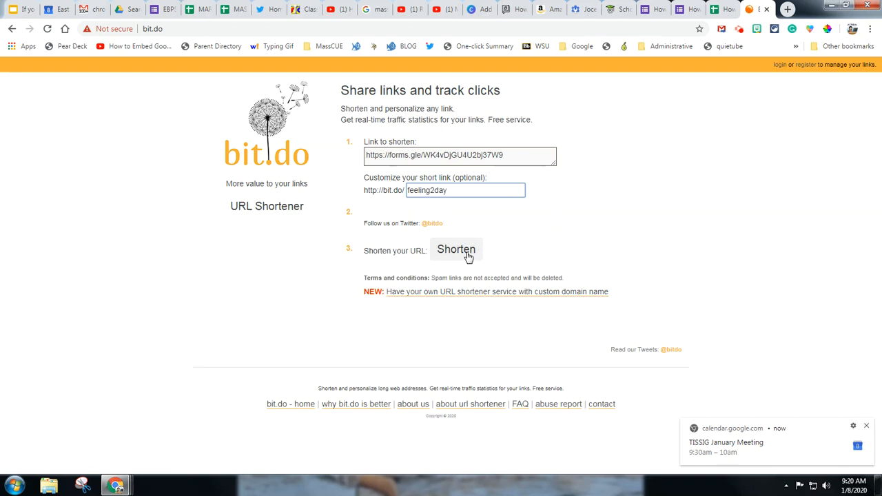
{"action": "left_click", "coordinate": [464, 254]}
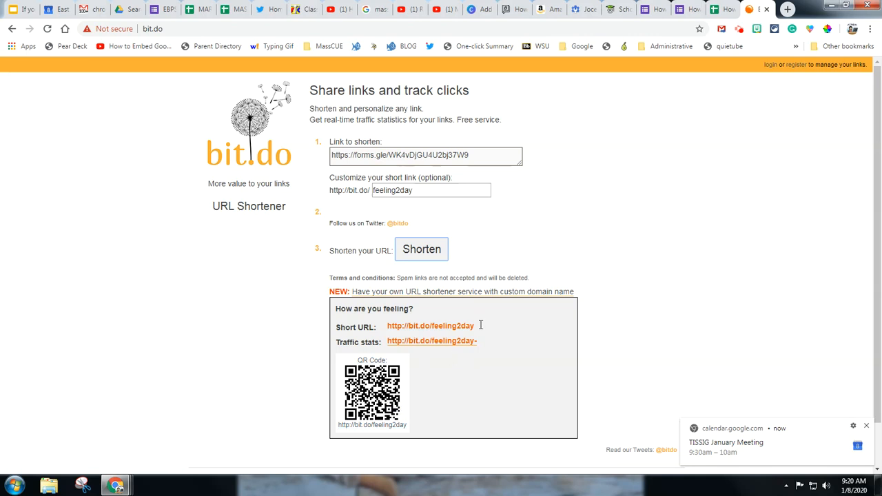
{"action": "left_click_drag", "start_coordinate": [478, 325], "coordinate": [367, 332]}
{"action": "left_click", "coordinate": [485, 417]}
{"action": "scroll", "coordinate": [518, 328], "scroll_direction": "down", "scroll_amount": 2}
{"action": "scroll", "coordinate": [518, 328], "scroll_direction": "up", "scroll_amount": 2}
Return to the form editor and close the Send form dialog
{"action": "left_click", "coordinate": [651, 8]}
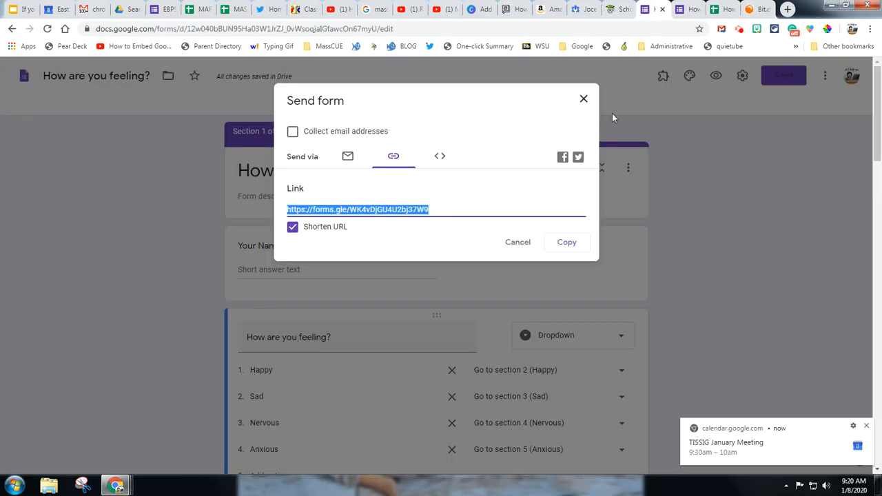
{"action": "left_click", "coordinate": [520, 246]}
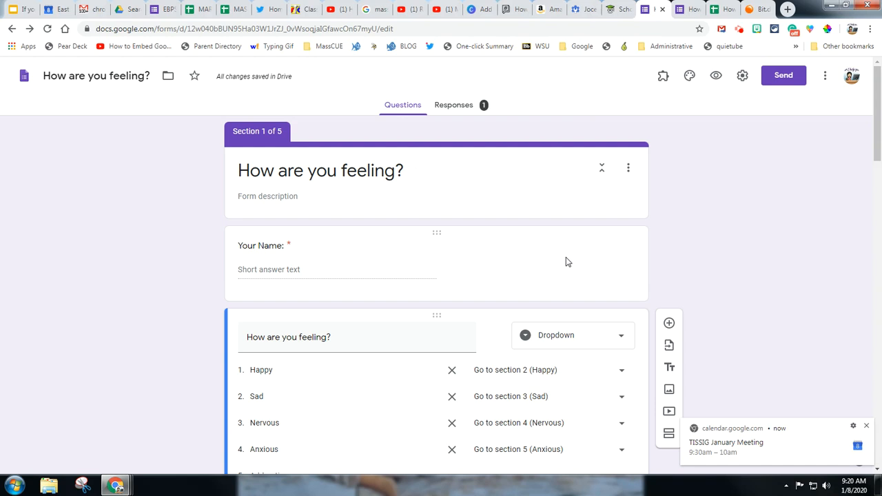